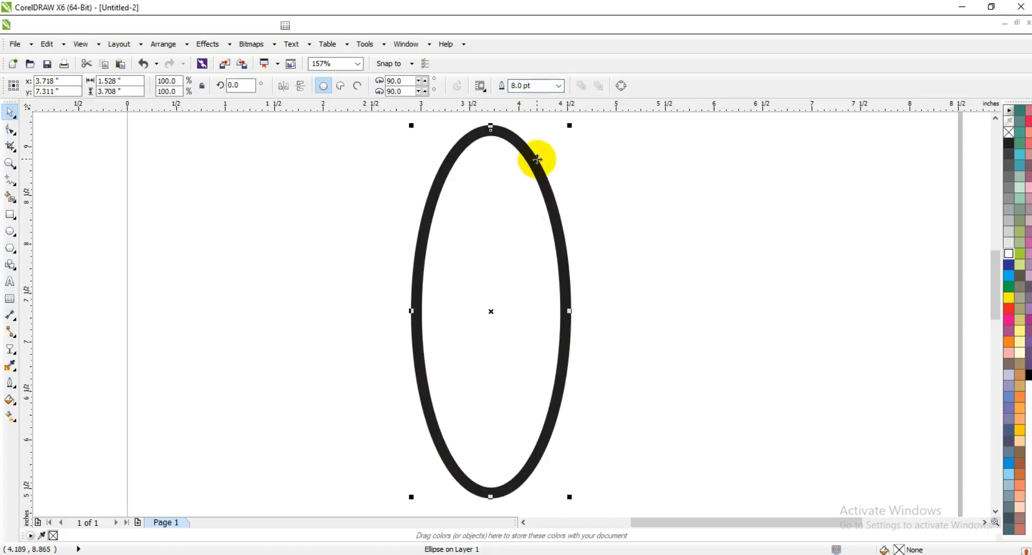
# Create two rotated copies of the ellipse about its centre, tilted symmetrically to either side to form an evenly spaced atom shape.
pyautogui.click(537, 159)
pyautogui.moveTo(573, 126); pyautogui.dragTo(611, 294)
pyautogui.click(712, 247)
pyautogui.click(451, 156)
pyautogui.click(451, 155)
pyautogui.moveTo(411, 127); pyautogui.dragTo(338, 294)
pyautogui.click(218, 250)
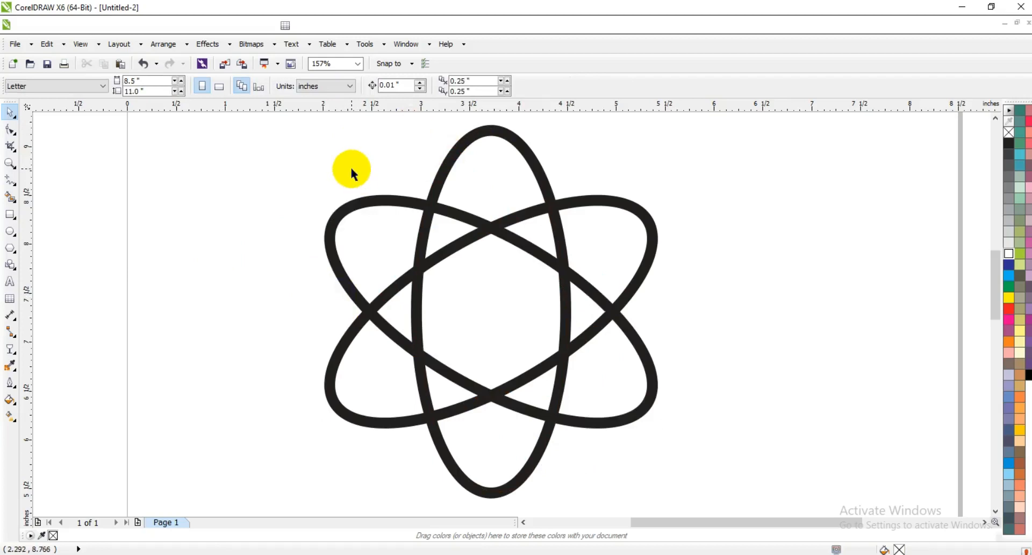
# Combine the three overlapping ellipses into a single curve.
pyautogui.scroll(-2, 351, 167)
pyautogui.moveTo(302, 136); pyautogui.dragTo(521, 334)
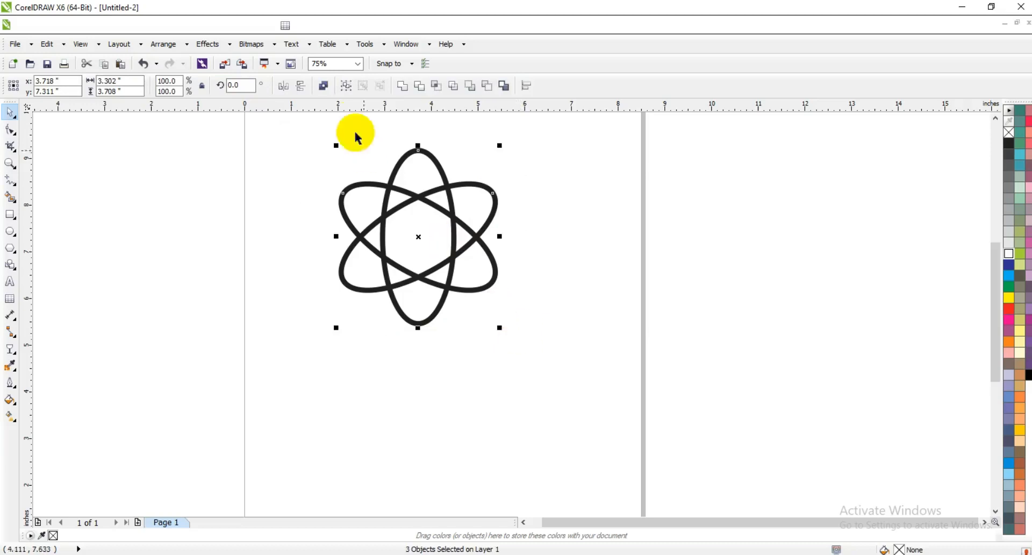
pyautogui.click(324, 86)
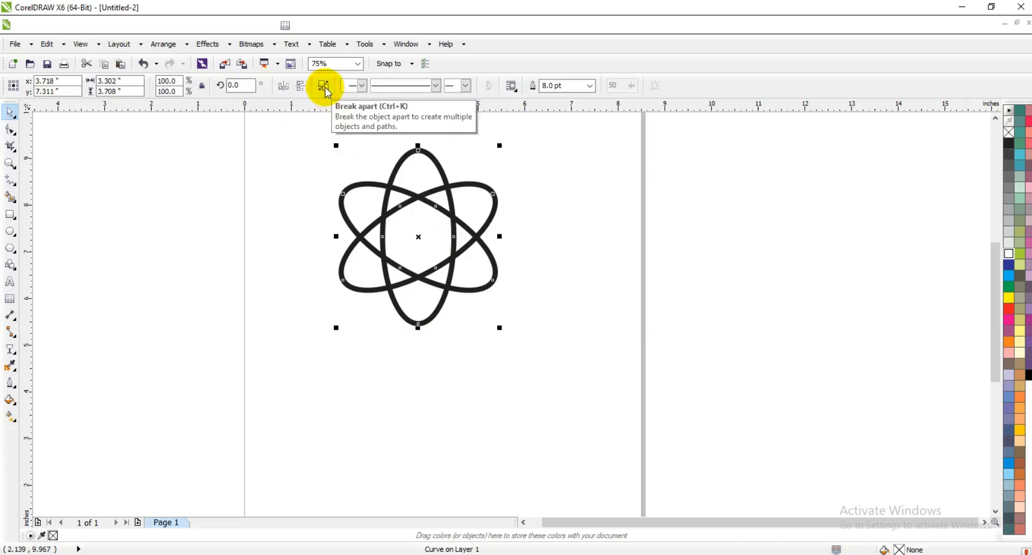
# Set the outline width of the combined atom curve to 10 pt.
pyautogui.click(10, 163)
pyautogui.moveTo(299, 139); pyautogui.dragTo(561, 329)
pyautogui.click(15, 114)
pyautogui.click(554, 86)
pyautogui.write('10')
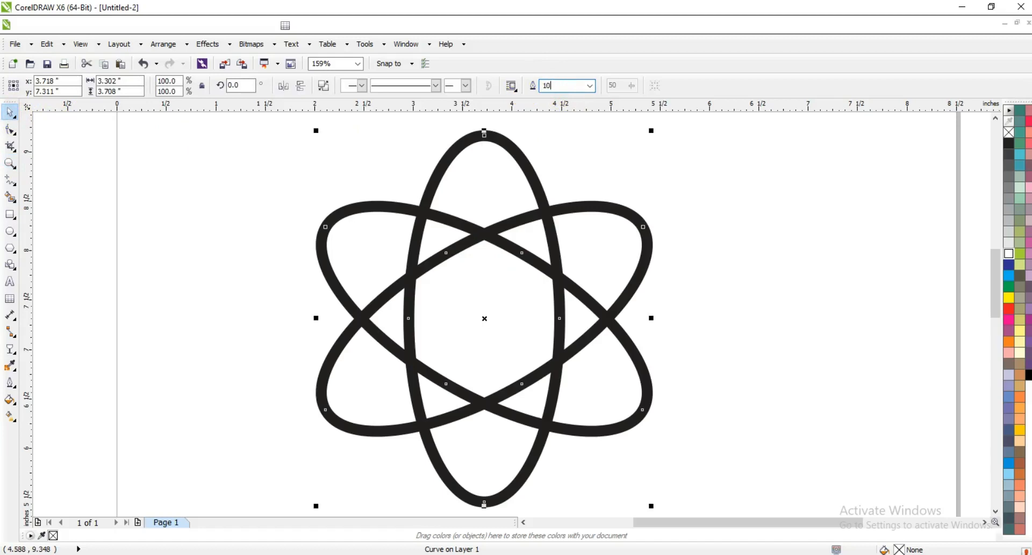
pyautogui.press('Return')
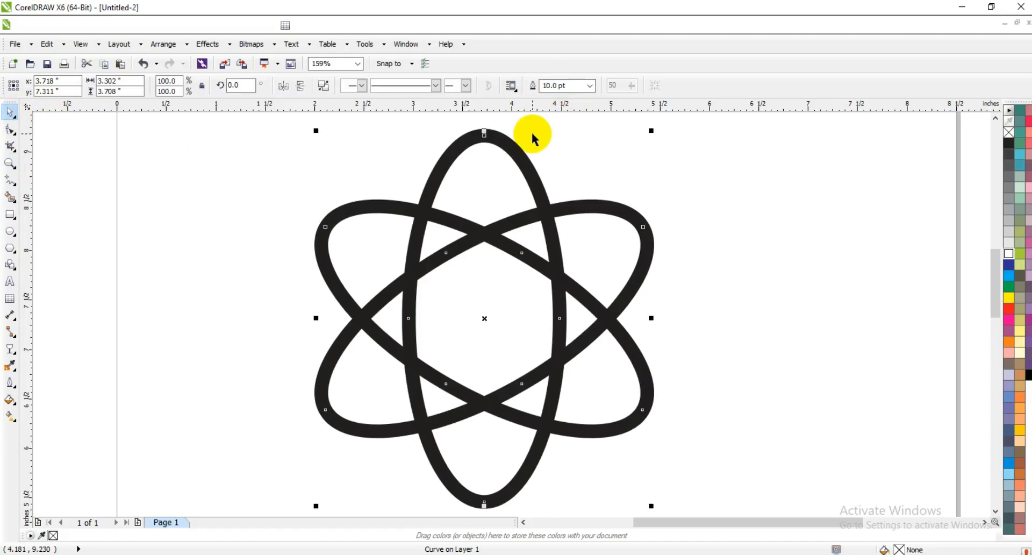
# Convert the atom's outline to an object, and give it no fill and a black hairline outline.
pyautogui.click(152, 48)
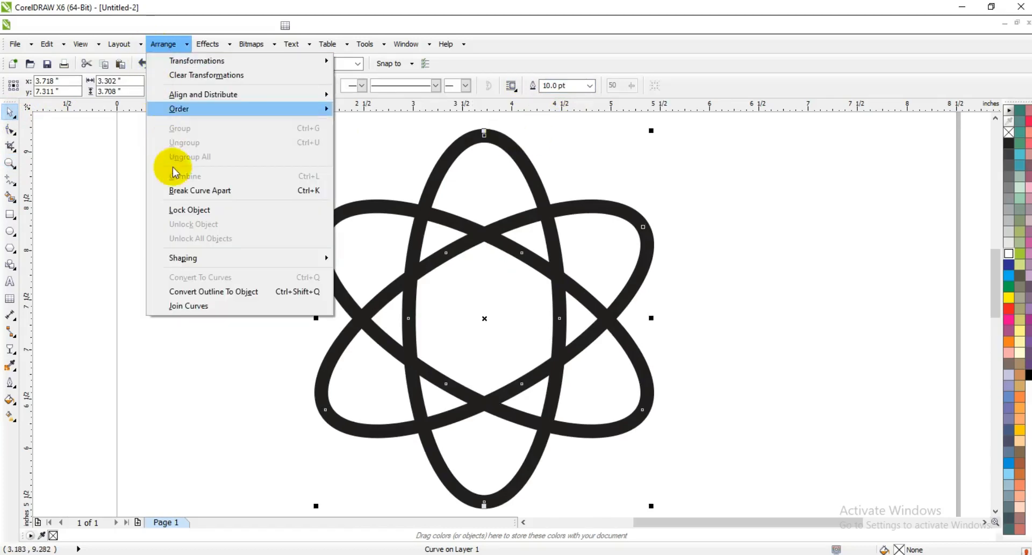
pyautogui.click(179, 292)
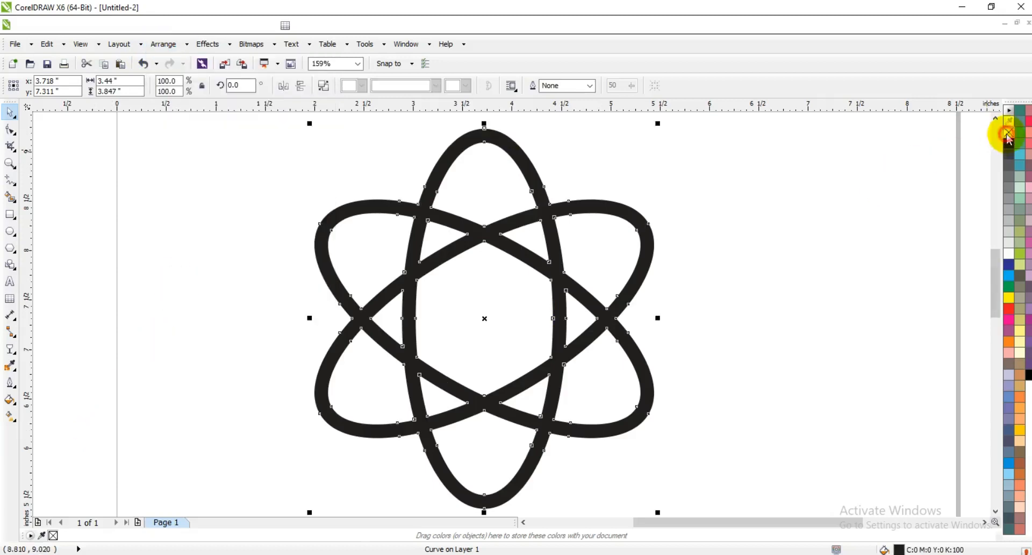
pyautogui.click(1007, 133)
pyautogui.rightClick(1009, 143)
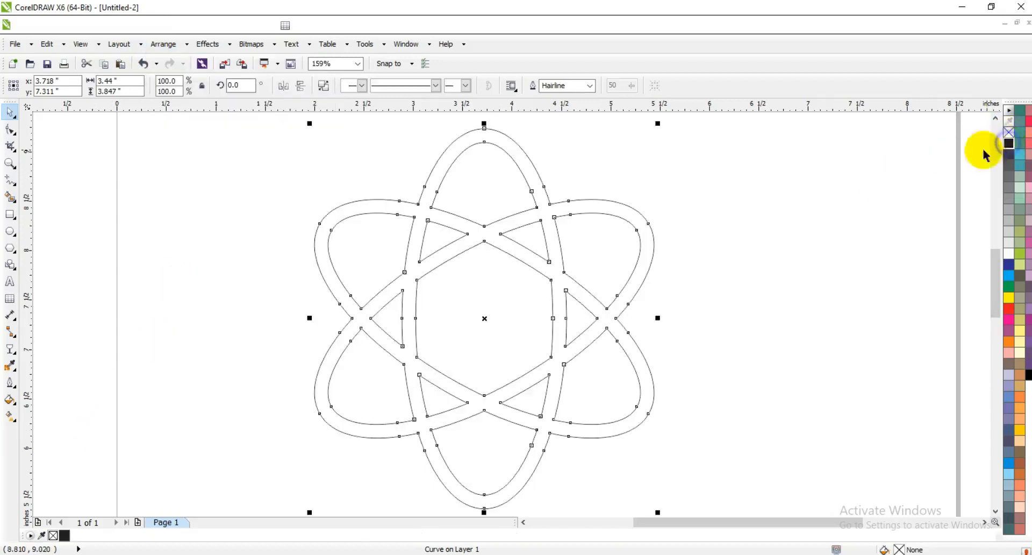
pyautogui.click(778, 222)
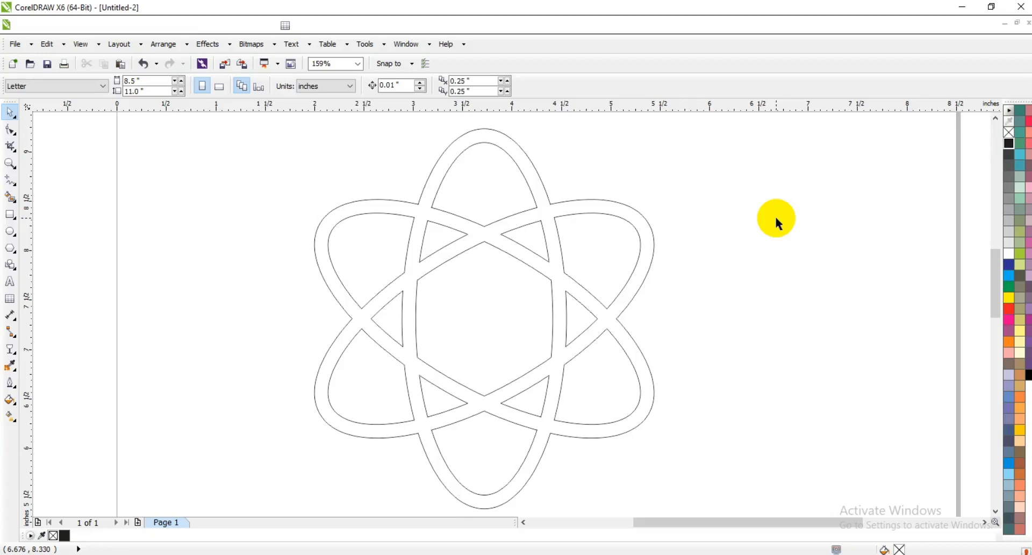
# Draw a closed two-segment freehand line about 1.57 in long, rising from the hexagon's lower edge to the atom's right crossing.
pyautogui.click(10, 163)
pyautogui.moveTo(307, 176)
pyautogui.mouseDown()
pyautogui.moveTo(475, 283)
pyautogui.moveTo(773, 446)
pyautogui.moveTo(801, 450)
pyautogui.mouseUp()
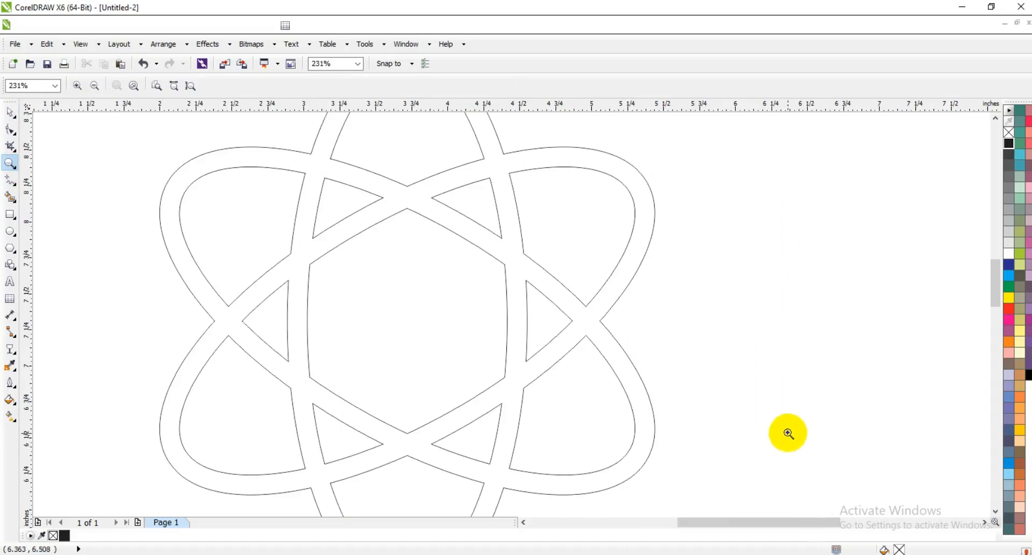
pyautogui.click(10, 183)
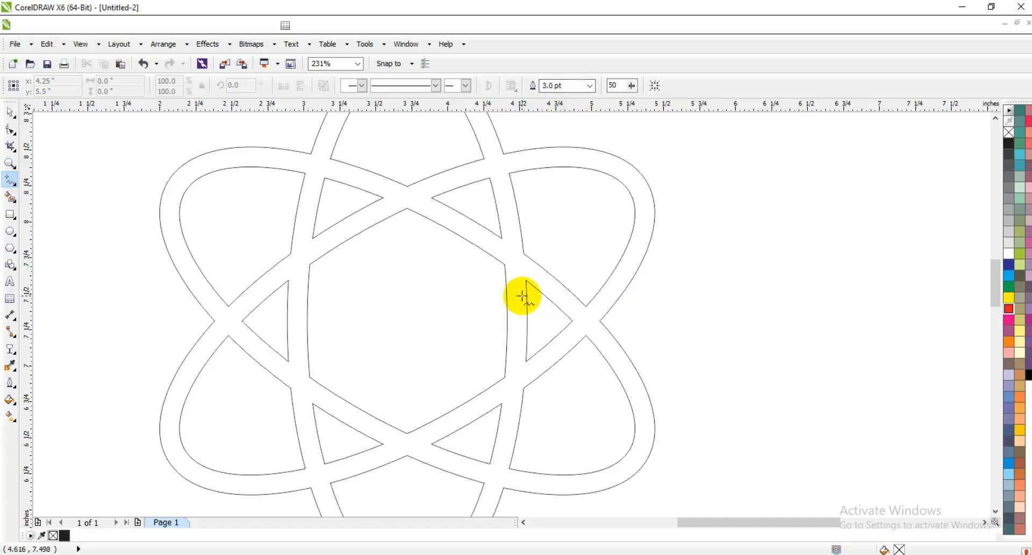
pyautogui.click(438, 423)
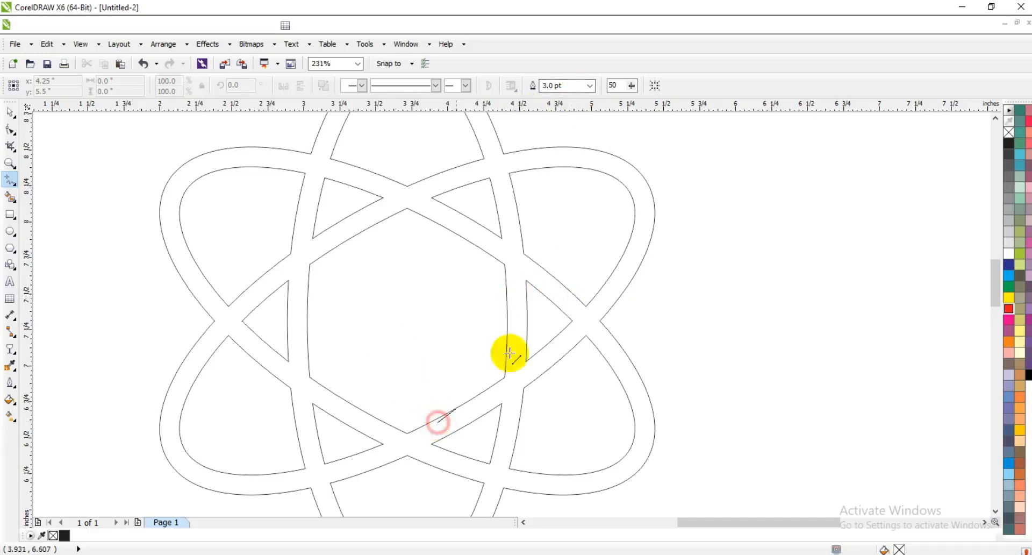
pyautogui.click(616, 282)
pyautogui.click(616, 283)
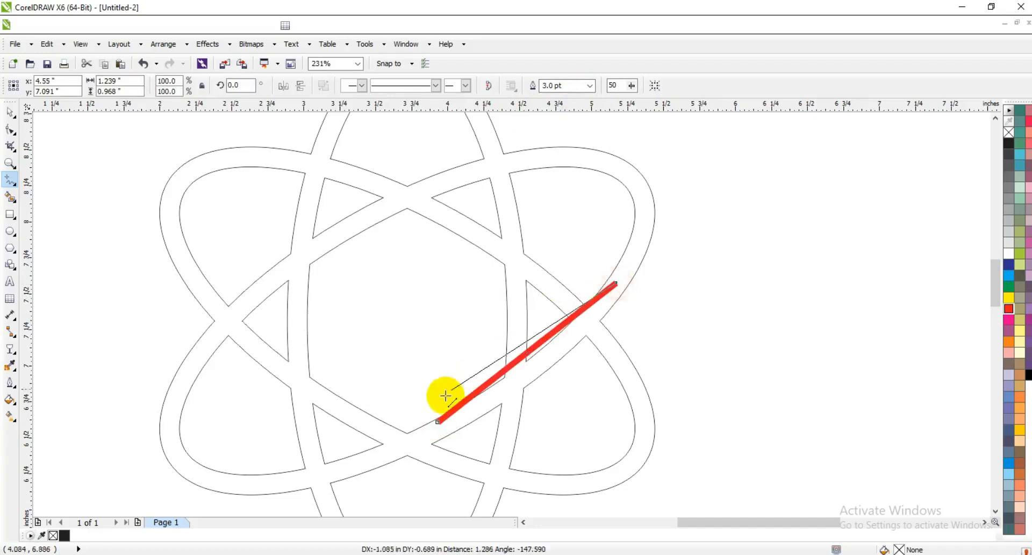
pyautogui.click(439, 423)
# Convert both segments of the red line to curves and bend them apart into a pointed leaf shape.
pyautogui.click(10, 129)
pyautogui.moveTo(301, 238)
pyautogui.mouseDown()
pyautogui.moveTo(549, 402)
pyautogui.moveTo(675, 457)
pyautogui.mouseUp()
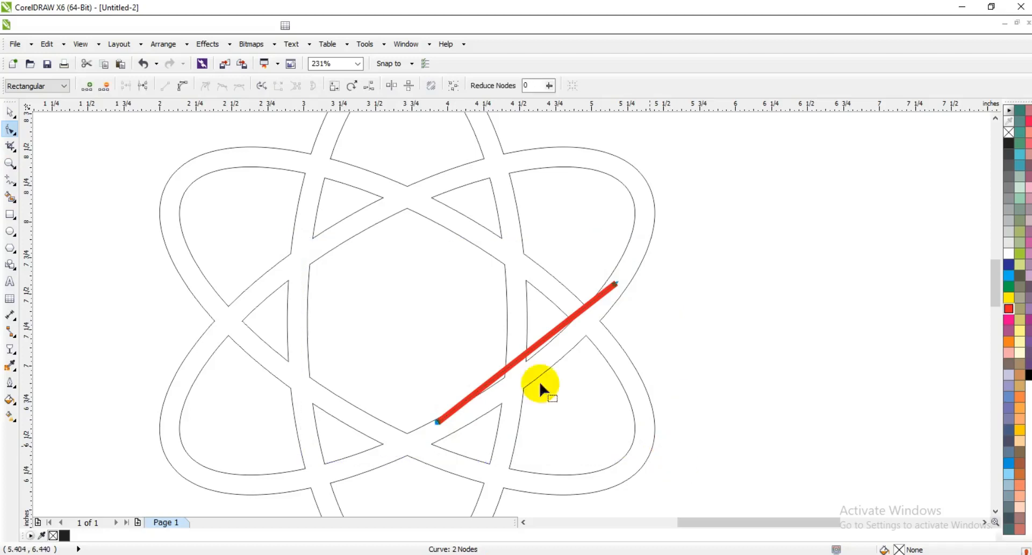
pyautogui.click(183, 86)
pyautogui.moveTo(530, 353); pyautogui.dragTo(562, 420)
pyautogui.moveTo(392, 391); pyautogui.dragTo(501, 441)
pyautogui.moveTo(497, 377); pyautogui.dragTo(431, 284)
pyautogui.moveTo(552, 331); pyautogui.dragTo(559, 343)
pyautogui.moveTo(432, 282); pyautogui.dragTo(449, 269)
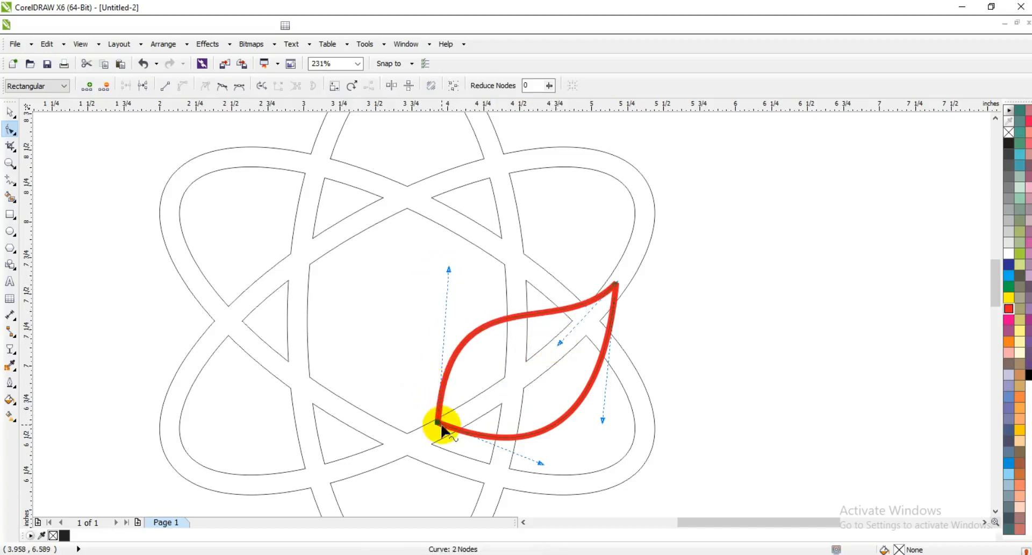
# Fine-tune the leaf by shifting its lower tip slightly and adjusting its curved edges.
pyautogui.moveTo(439, 423); pyautogui.dragTo(444, 427)
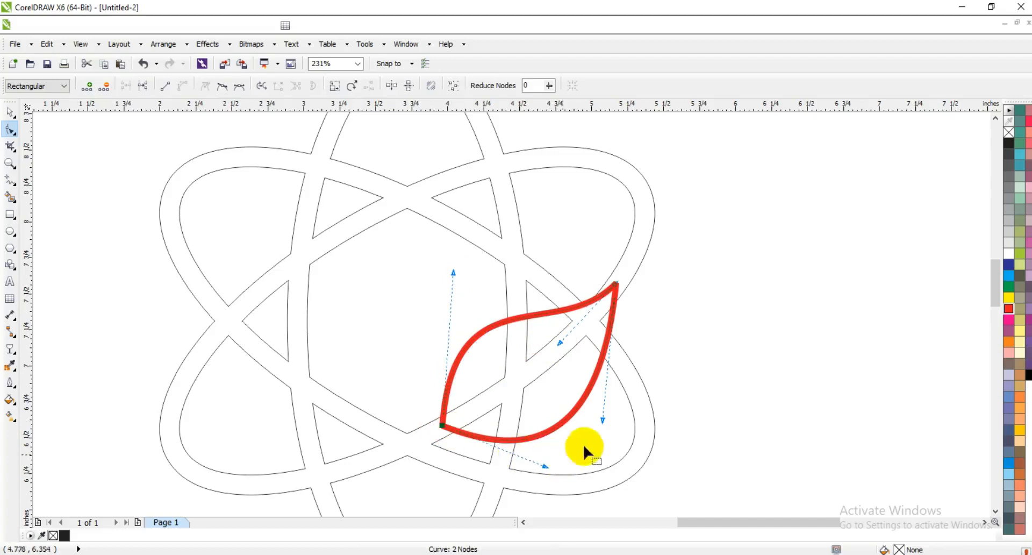
pyautogui.click(602, 424)
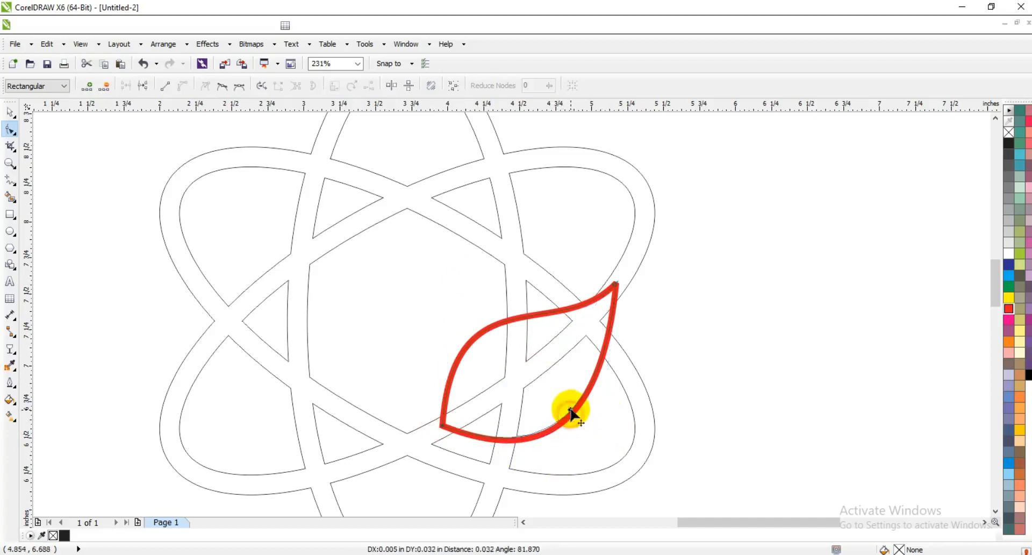
pyautogui.moveTo(499, 324); pyautogui.dragTo(502, 325)
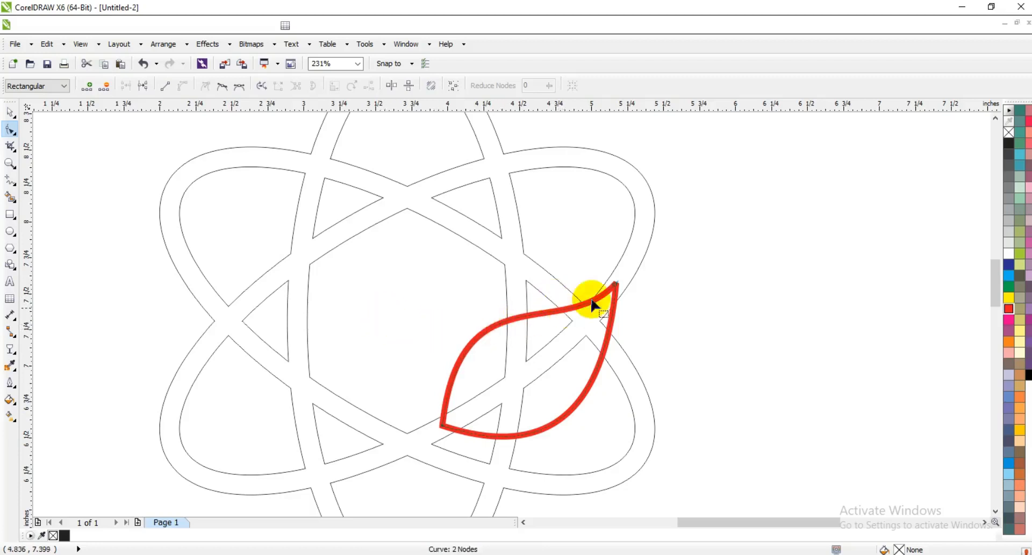
# Rotate the leaf about 9.7 degrees counterclockwise and move it slightly up and right over the atom's right crossing.
pyautogui.click(10, 112)
pyautogui.click(551, 350)
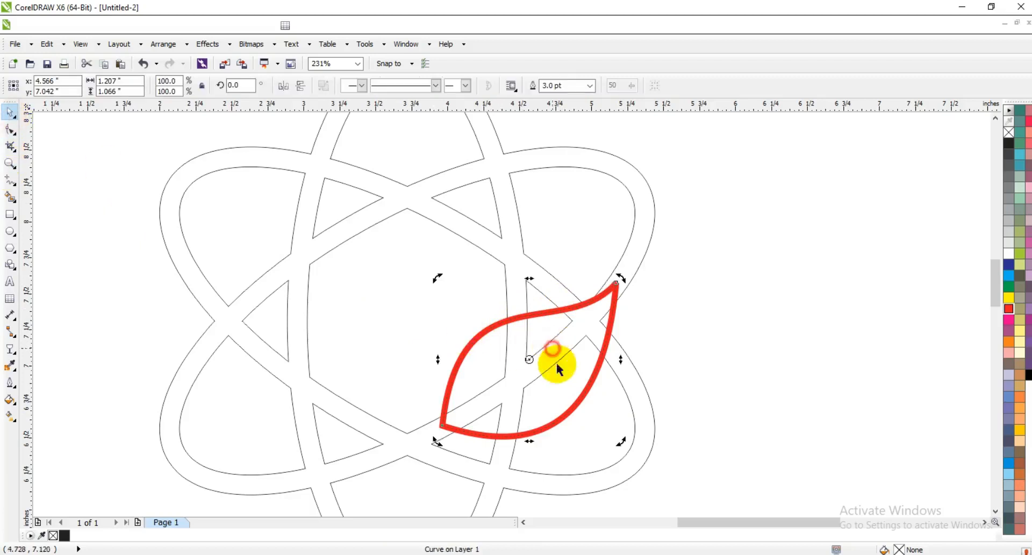
pyautogui.moveTo(620, 438); pyautogui.dragTo(629, 421)
pyautogui.click(672, 401)
pyautogui.moveTo(571, 407)
pyautogui.mouseDown()
pyautogui.moveTo(581, 391)
pyautogui.moveTo(573, 395)
pyautogui.mouseUp()
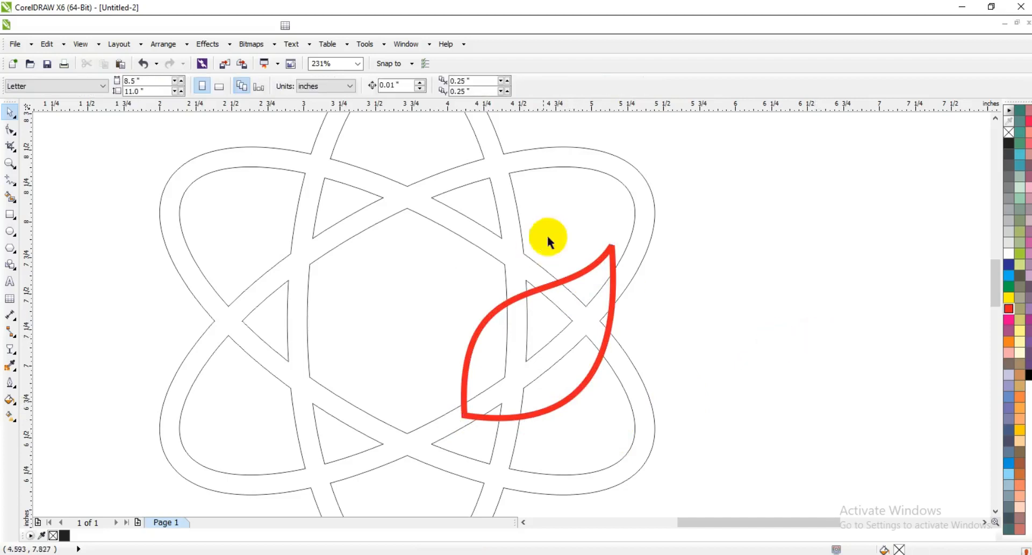
# Add a one-step outside contour to the red leaf with an offset of about 0.055 in.
pyautogui.click(611, 252)
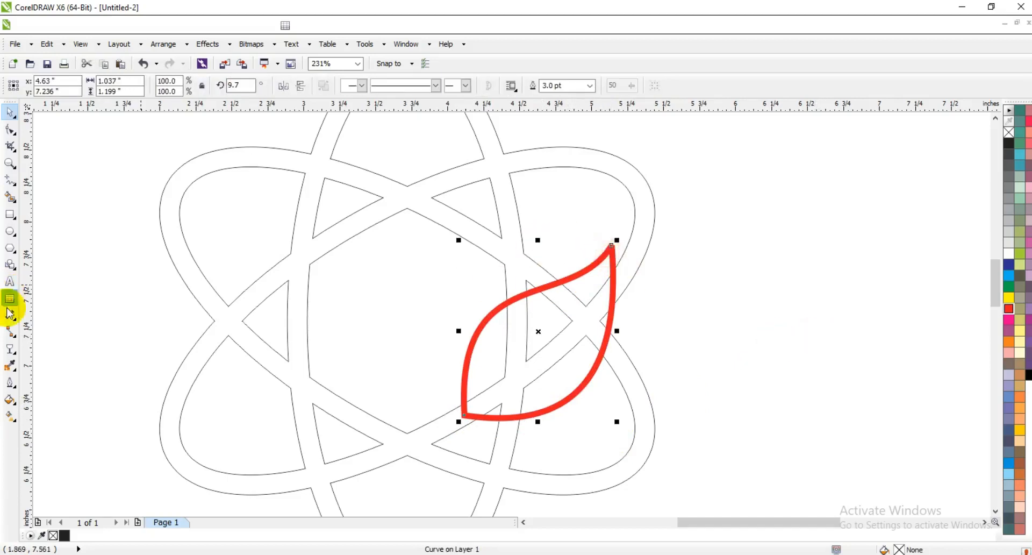
pyautogui.click(10, 349)
pyautogui.click(61, 370)
pyautogui.moveTo(611, 246)
pyautogui.mouseDown()
pyautogui.moveTo(611, 230)
pyautogui.moveTo(613, 243)
pyautogui.mouseUp()
pyautogui.click(10, 112)
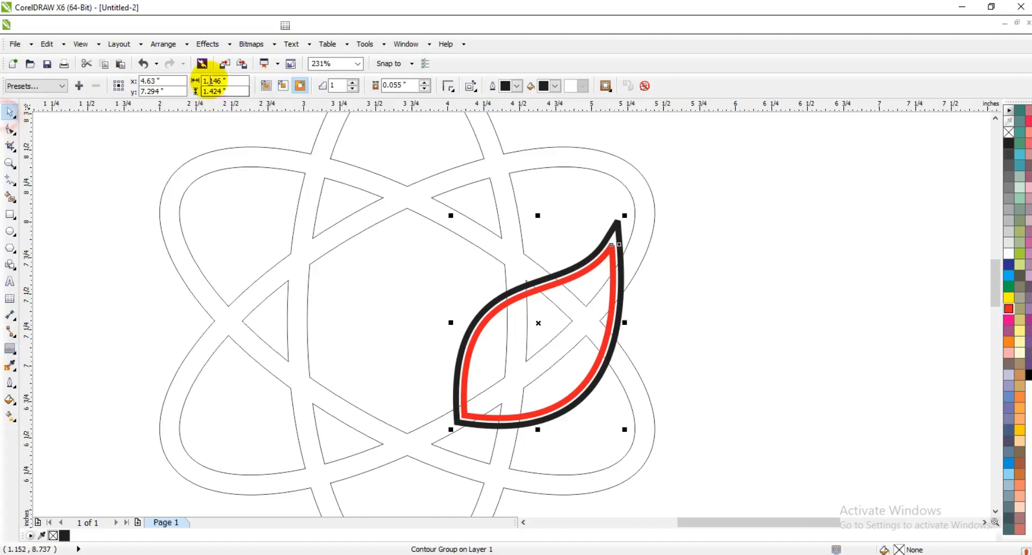
# Break the leaf's contour group apart into separate objects.
pyautogui.click(162, 44)
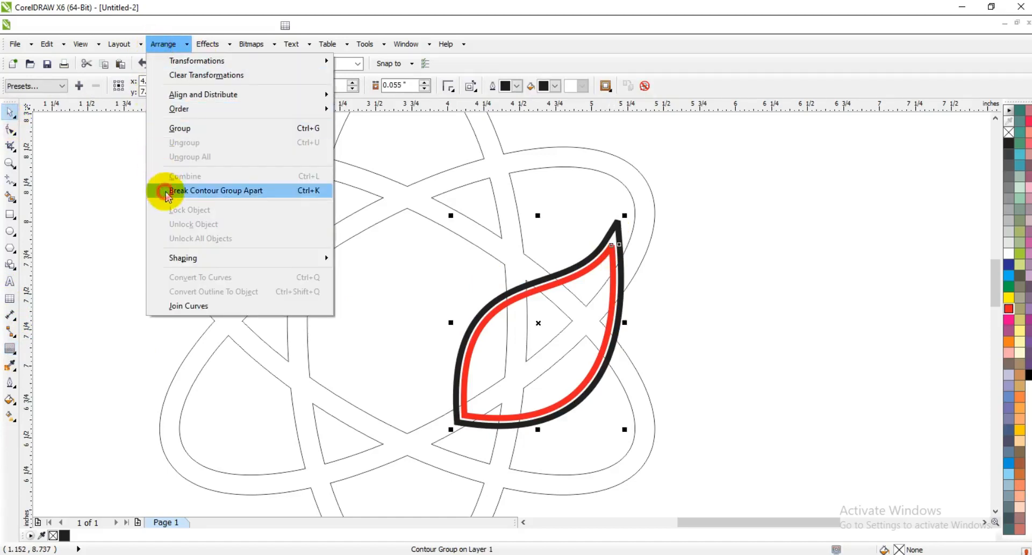
pyautogui.click(215, 191)
pyautogui.click(263, 231)
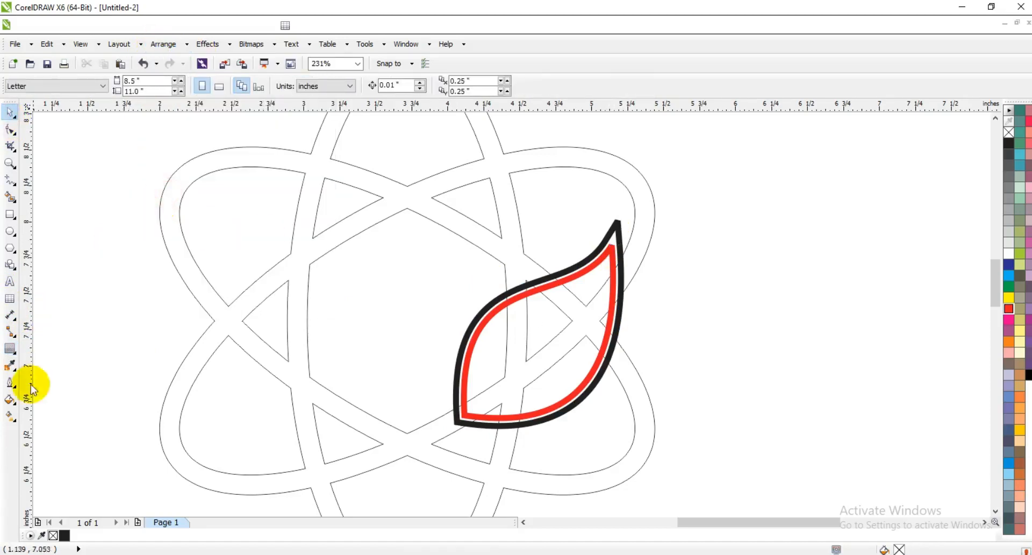
# Smart-fill the atom bands outside the leaf contour with slate blue and a 0.5 pt black outline.
pyautogui.click(11, 198)
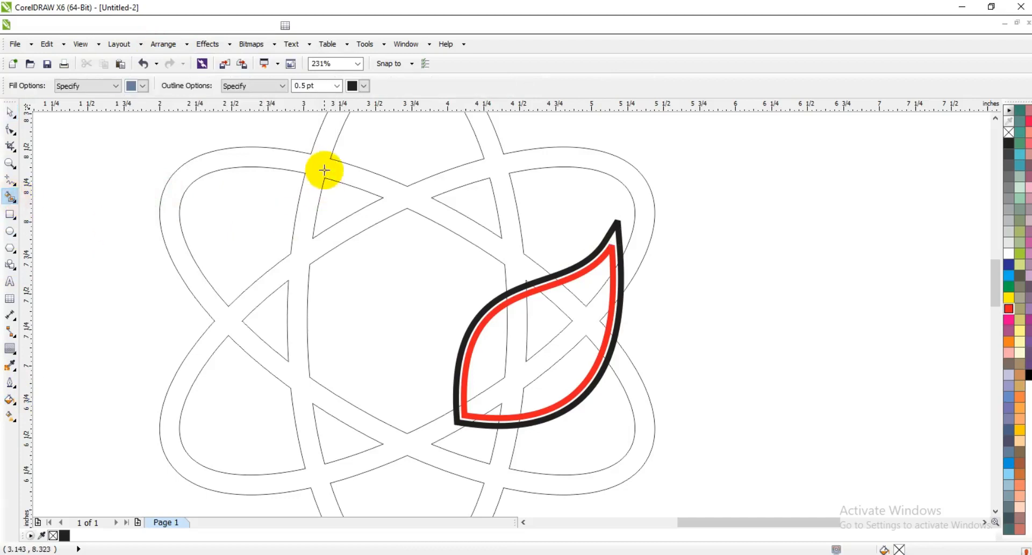
pyautogui.click(323, 168)
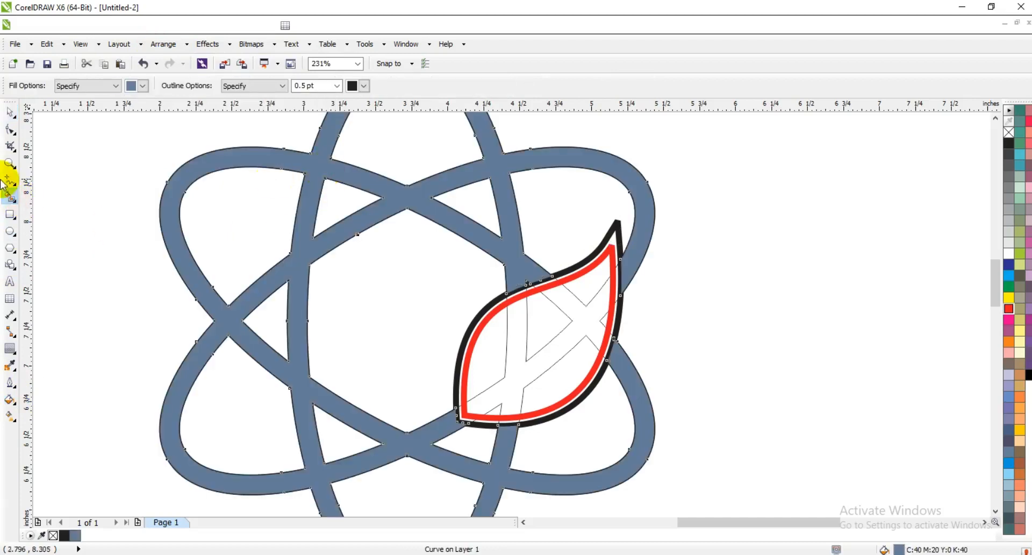
pyautogui.click(10, 112)
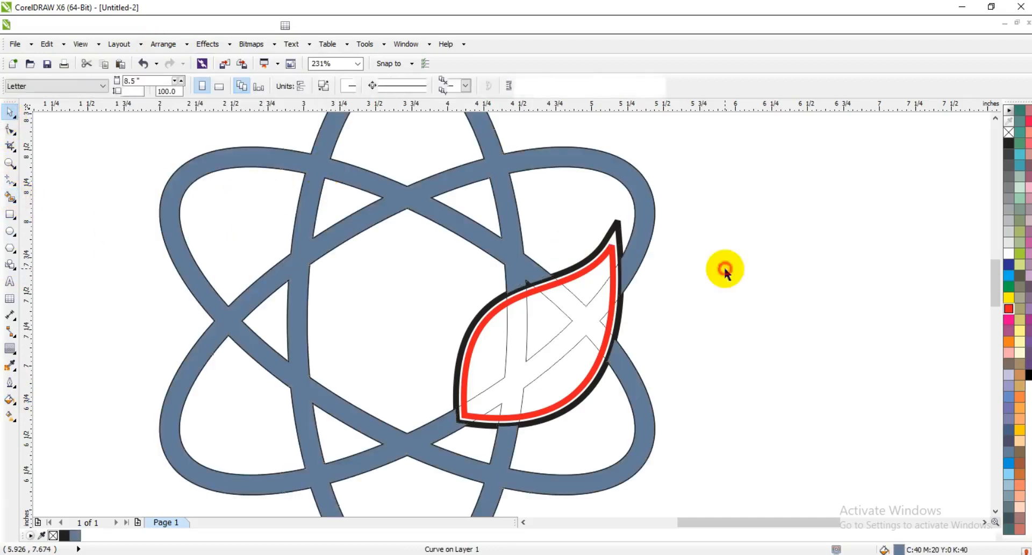
# Delete the black leaf contour and the original unfilled atom outline, keeping the blue bands and red leaf.
pyautogui.click(572, 326)
pyautogui.click(673, 328)
pyautogui.scroll(-3, 673, 328)
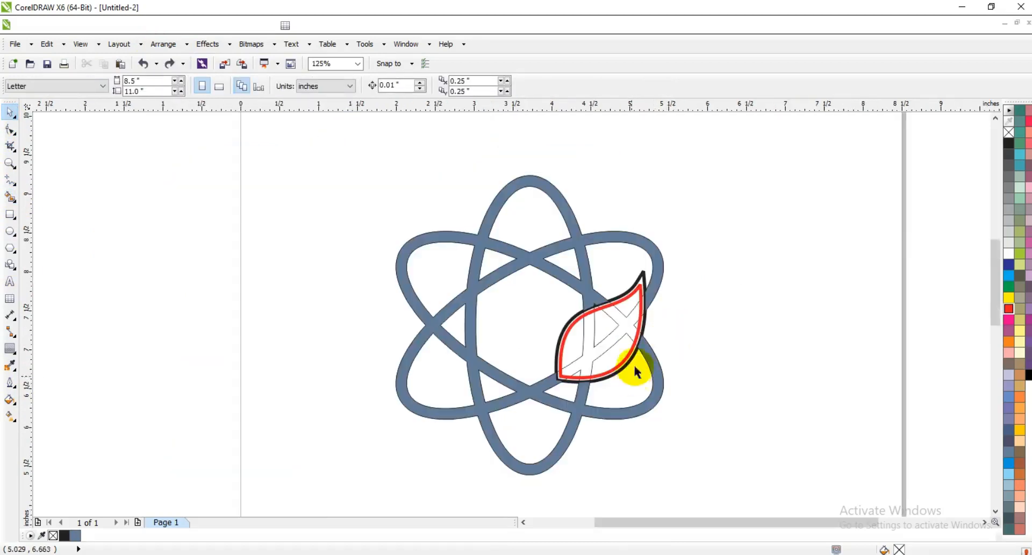
pyautogui.click(643, 273)
pyautogui.press('Delete')
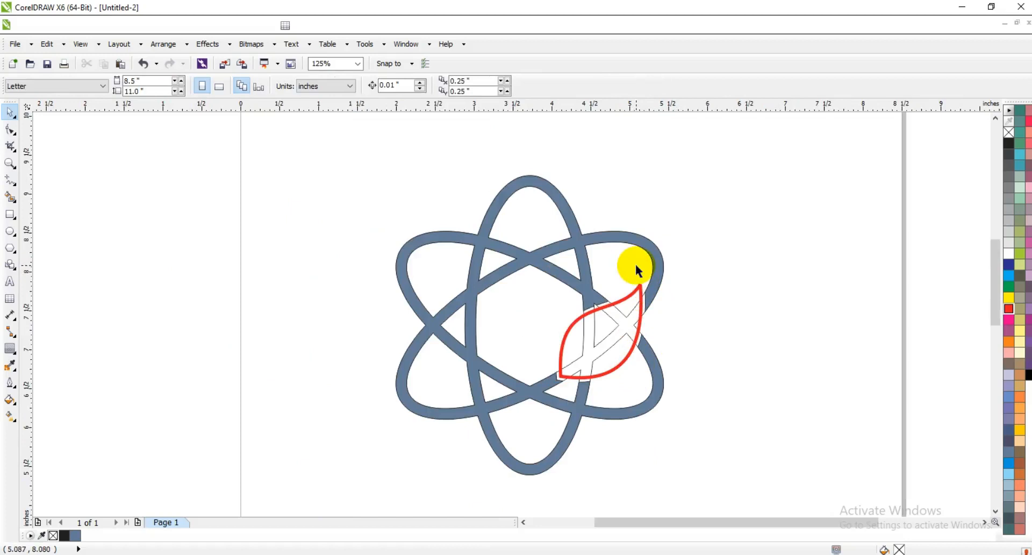
pyautogui.click(643, 311)
pyautogui.press('Delete')
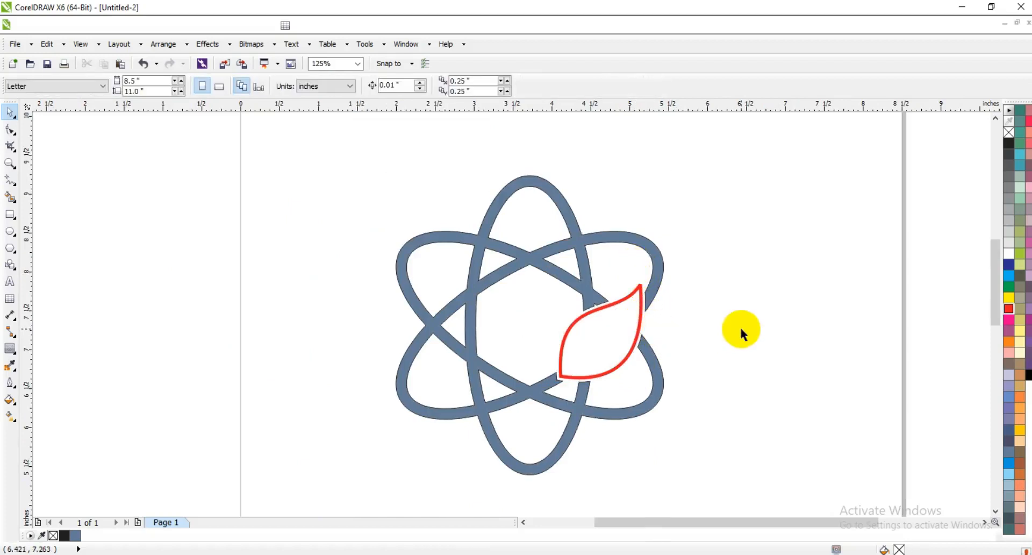
pyautogui.click(739, 330)
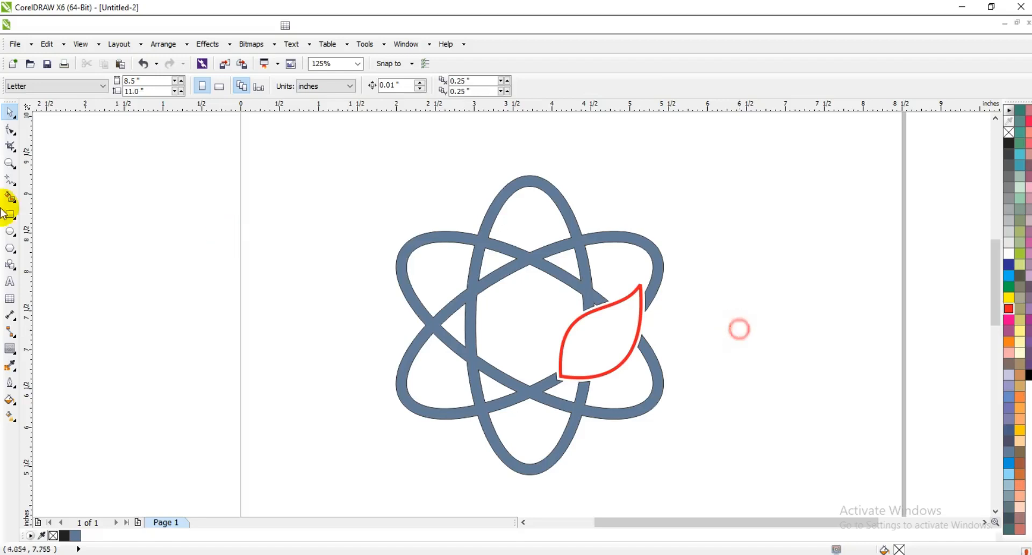
# Enlarge the red leaf to about 105.3% and fine-tune the curve of its upper-left edge.
pyautogui.click(10, 162)
pyautogui.moveTo(364, 211); pyautogui.dragTo(751, 426)
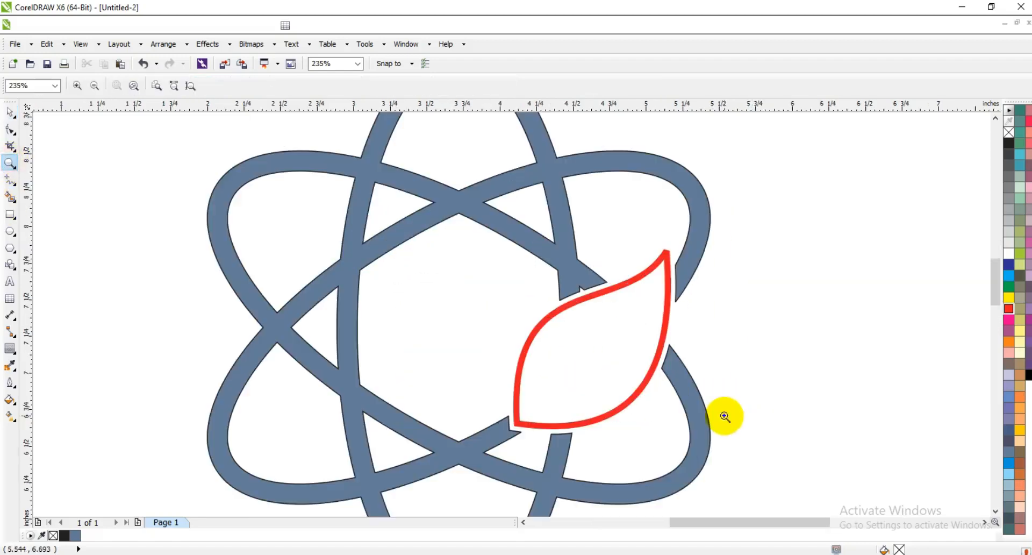
pyautogui.click(10, 112)
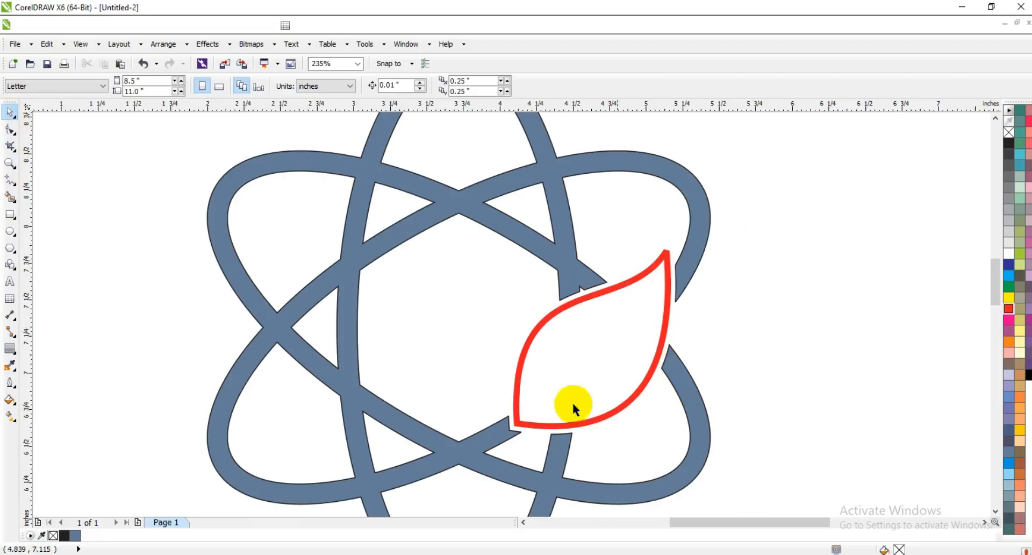
pyautogui.moveTo(546, 424); pyautogui.dragTo(542, 428)
pyautogui.moveTo(666, 257); pyautogui.dragTo(674, 240)
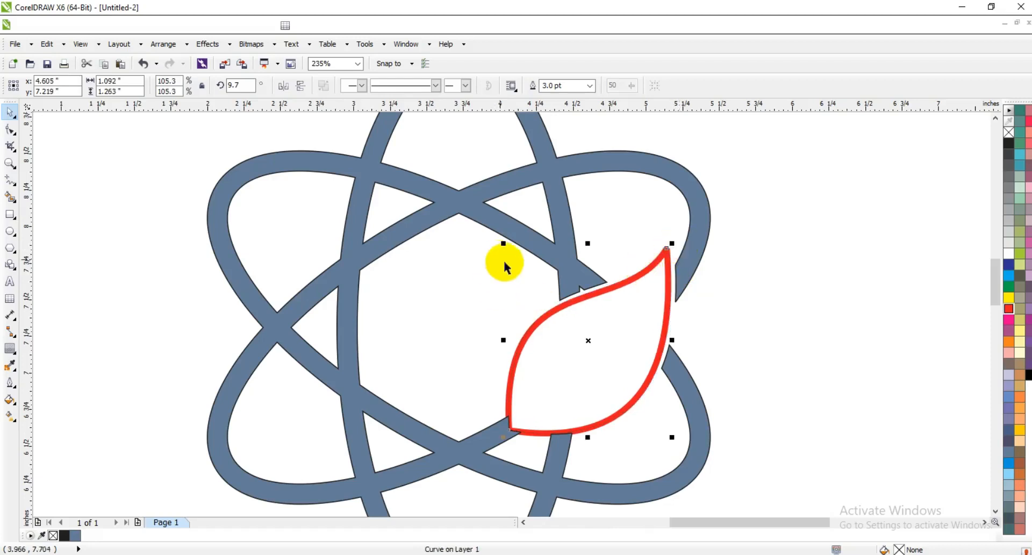
pyautogui.click(10, 129)
pyautogui.moveTo(537, 329); pyautogui.dragTo(538, 331)
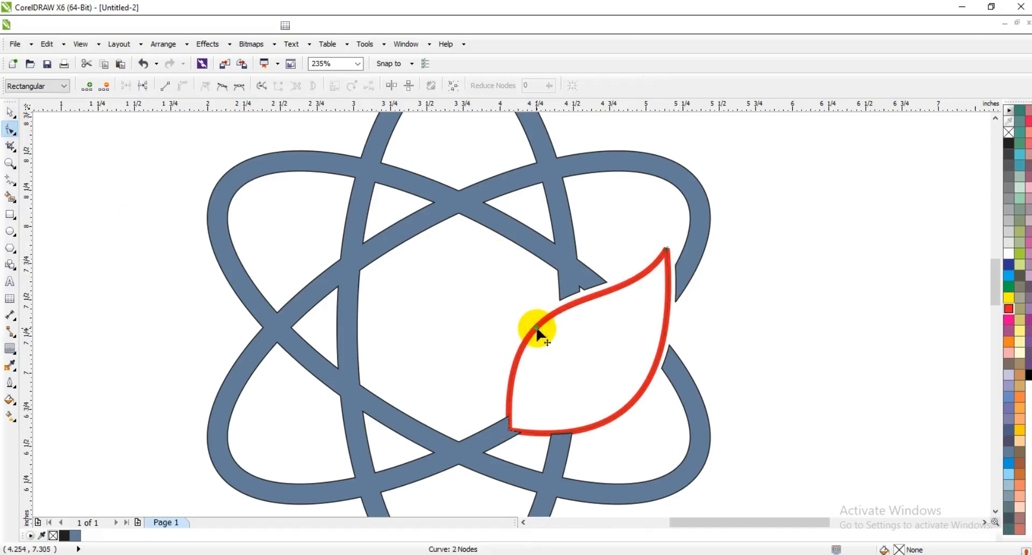
# Draw a narrow V of two straight red lines from the leaf's lower-left base toward its right side and back.
pyautogui.click(10, 179)
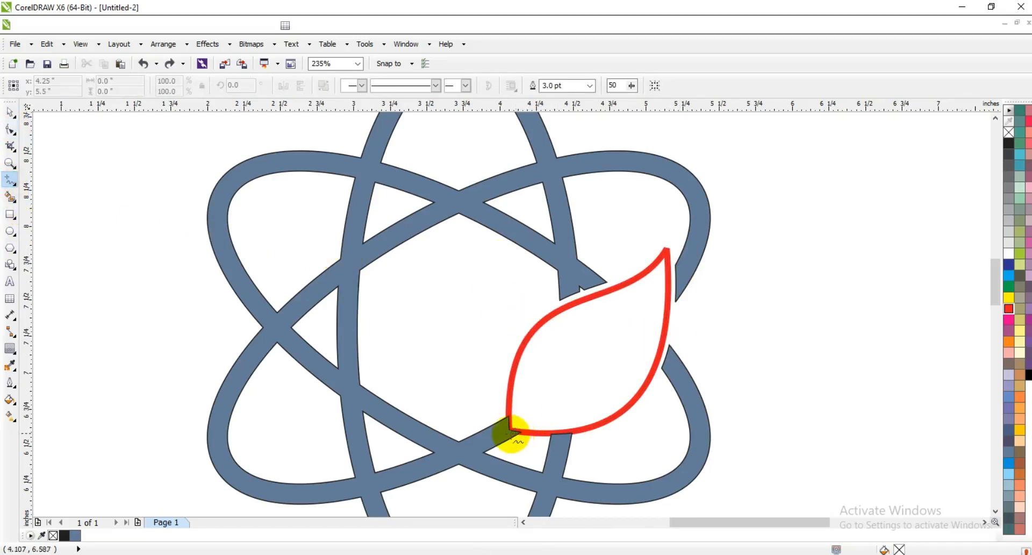
pyautogui.click(506, 436)
pyautogui.click(649, 320)
pyautogui.click(649, 320)
pyautogui.doubleClick(521, 454)
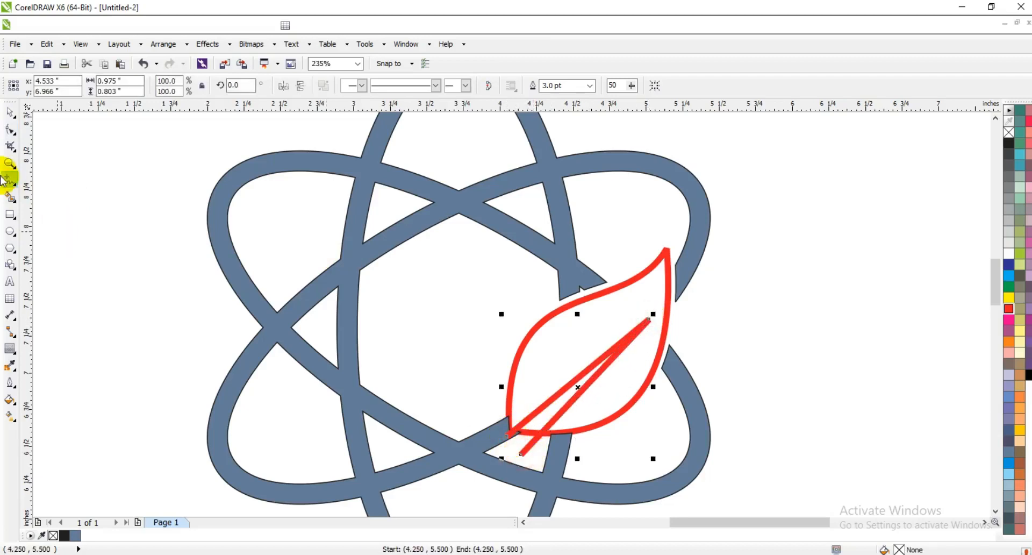
# Convert the V's straight lines to curves and bend them into a slender leaf vein extending just past the leaf base.
pyautogui.click(10, 130)
pyautogui.click(183, 86)
pyautogui.moveTo(571, 398); pyautogui.dragTo(587, 406)
pyautogui.moveTo(524, 457); pyautogui.dragTo(520, 451)
pyautogui.moveTo(585, 399); pyautogui.dragTo(559, 406)
pyautogui.moveTo(505, 441); pyautogui.dragTo(492, 437)
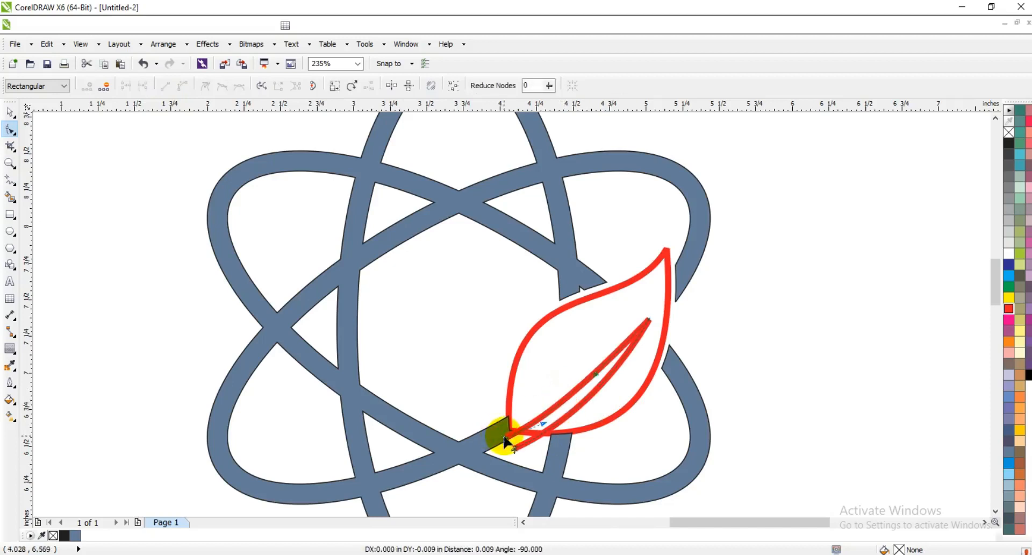
# Smart-fill the leaf around the vein with slate blue, and delete the red vein and leaf outlines.
pyautogui.click(10, 197)
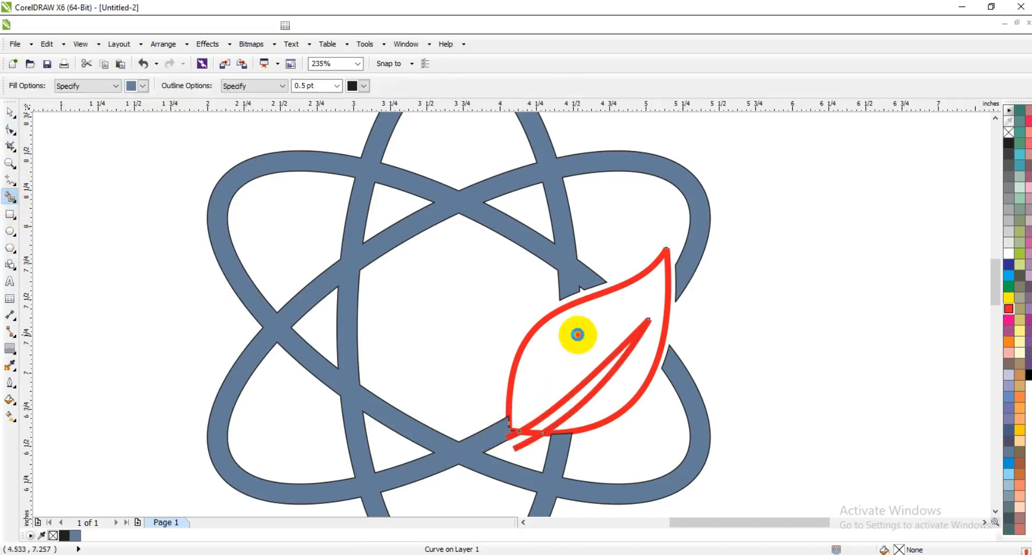
pyautogui.click(575, 336)
pyautogui.click(10, 112)
pyautogui.click(524, 445)
pyautogui.press('Delete')
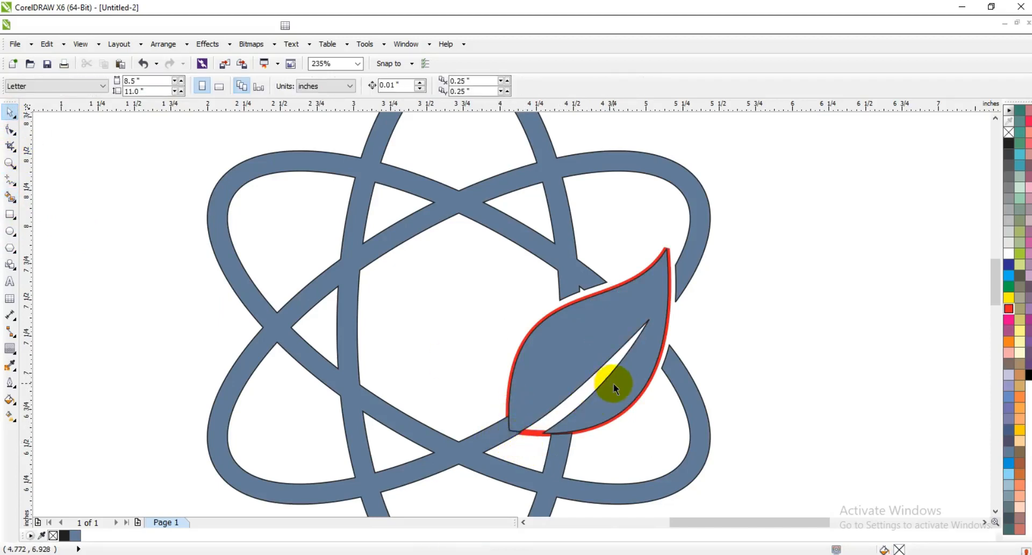
pyautogui.click(532, 436)
pyautogui.press('Delete')
# Place a copy of the leaf to its left, scaled to about 50.4% and rotated about 52.9° so it stands upright.
pyautogui.moveTo(625, 399); pyautogui.dragTo(474, 364)
pyautogui.rightClick(475, 364)
pyautogui.moveTo(520, 206); pyautogui.dragTo(469, 270)
pyautogui.click(458, 314)
pyautogui.moveTo(476, 352); pyautogui.dragTo(506, 350)
pyautogui.moveTo(460, 297); pyautogui.dragTo(448, 271)
pyautogui.moveTo(504, 335); pyautogui.dragTo(499, 369)
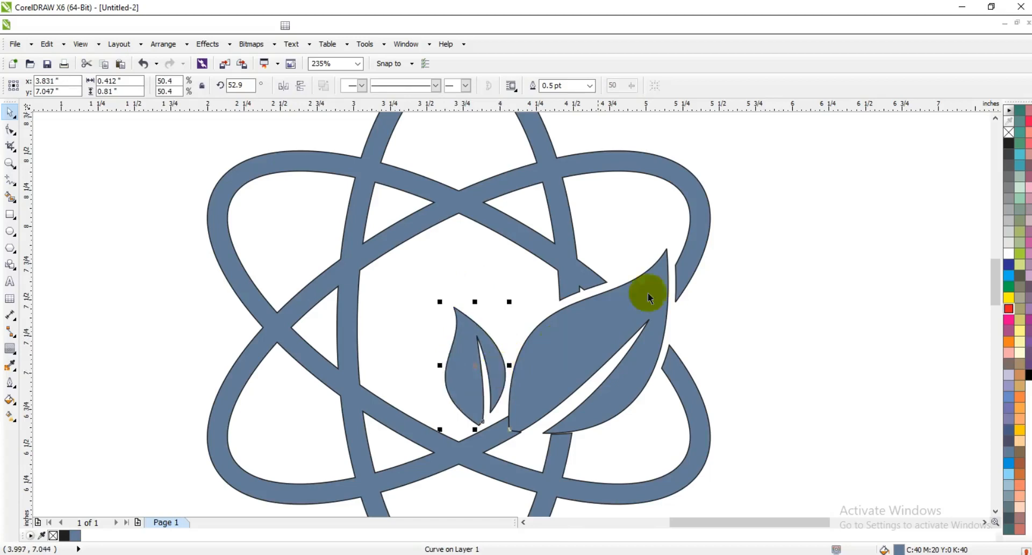
# Draw a circle about 0.275 inches in diameter just outside the crossing on the atom's left side.
pyautogui.scroll(-1, 546, 280)
pyautogui.click(675, 269)
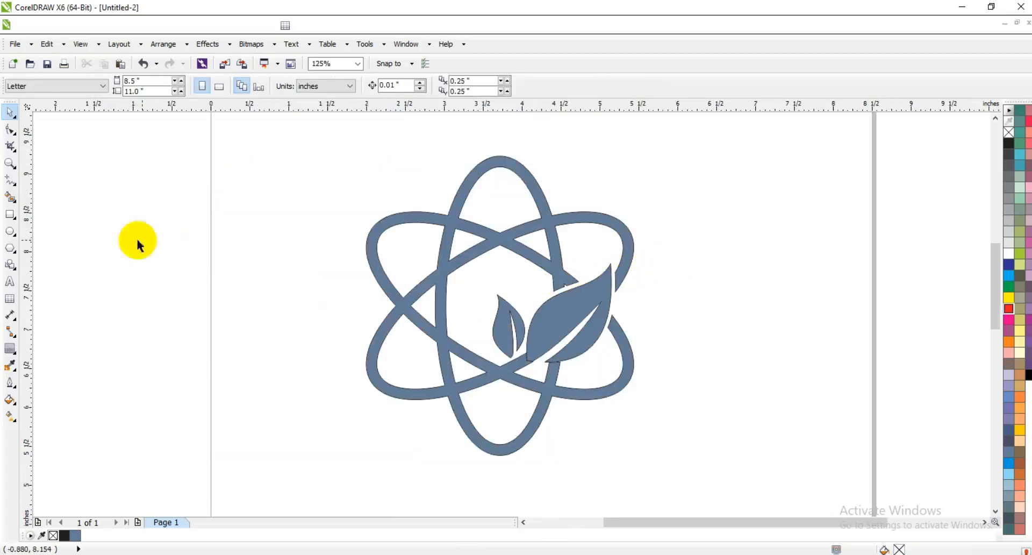
pyautogui.click(11, 231)
pyautogui.moveTo(362, 289); pyautogui.dragTo(375, 307)
pyautogui.click(10, 112)
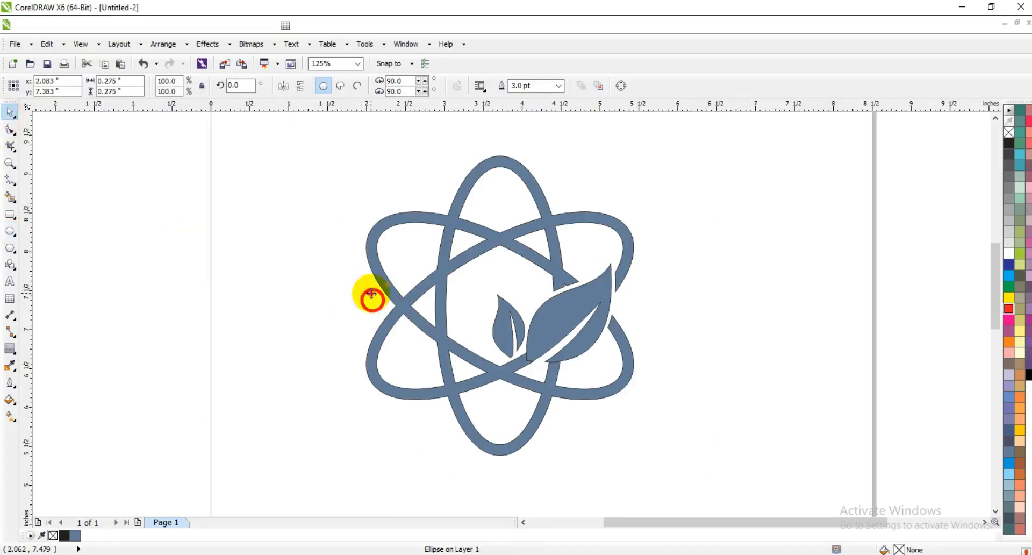
# Add two 0.175-inch copies of the circle at the atom's upper right and lower right, and fill all three circles slate blue.
pyautogui.moveTo(372, 298); pyautogui.dragTo(559, 209)
pyautogui.click(206, 321)
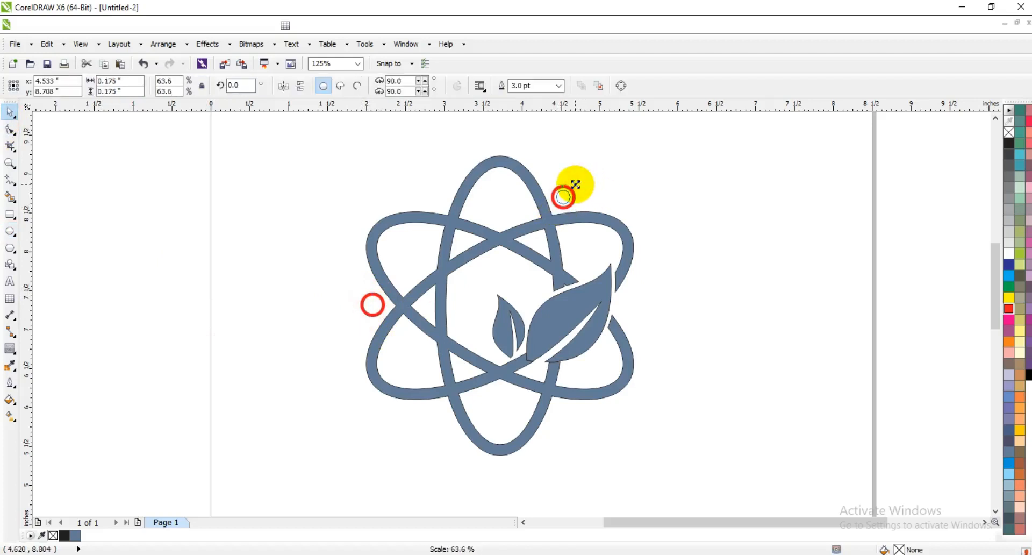
pyautogui.click(639, 192)
pyautogui.moveTo(562, 207); pyautogui.dragTo(561, 419)
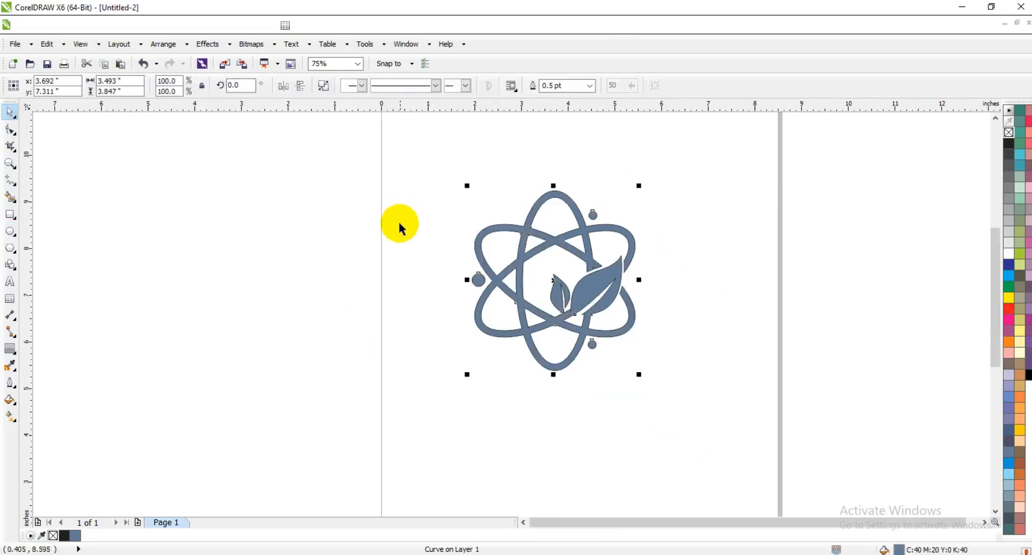
pyautogui.click(400, 225)
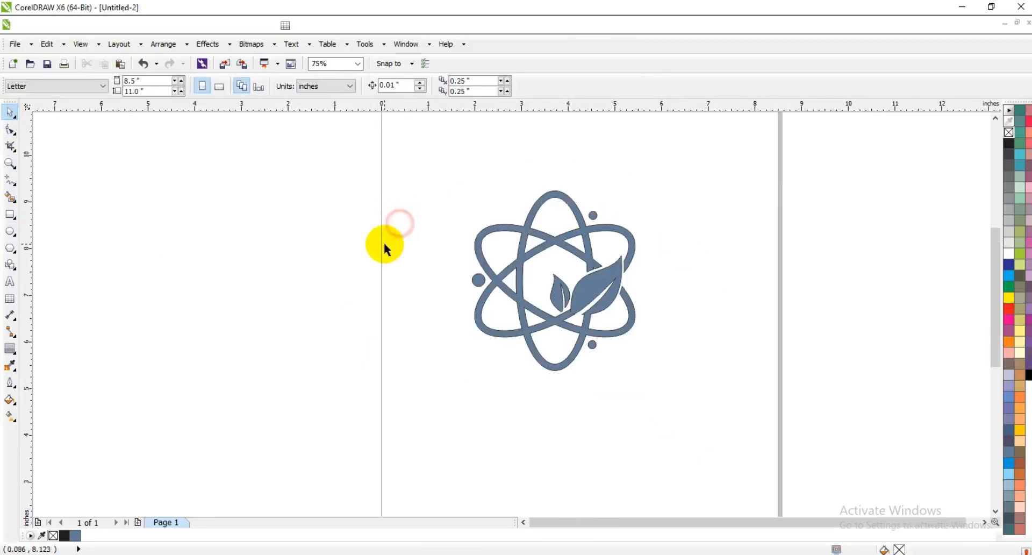
# Remove the outline from the atom bands, both leaves and all three circles.
pyautogui.click(628, 317)
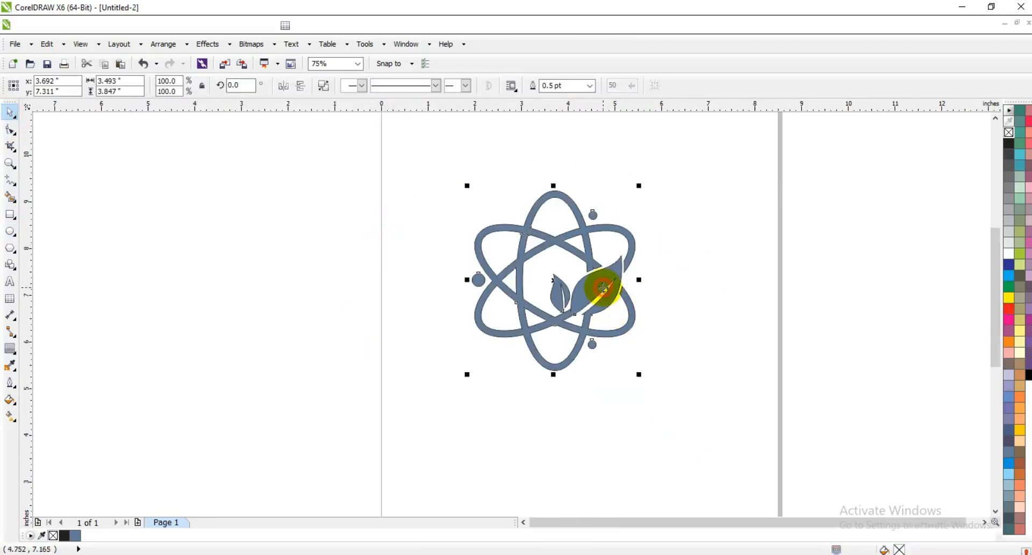
pyautogui.rightClick(1008, 133)
pyautogui.click(822, 250)
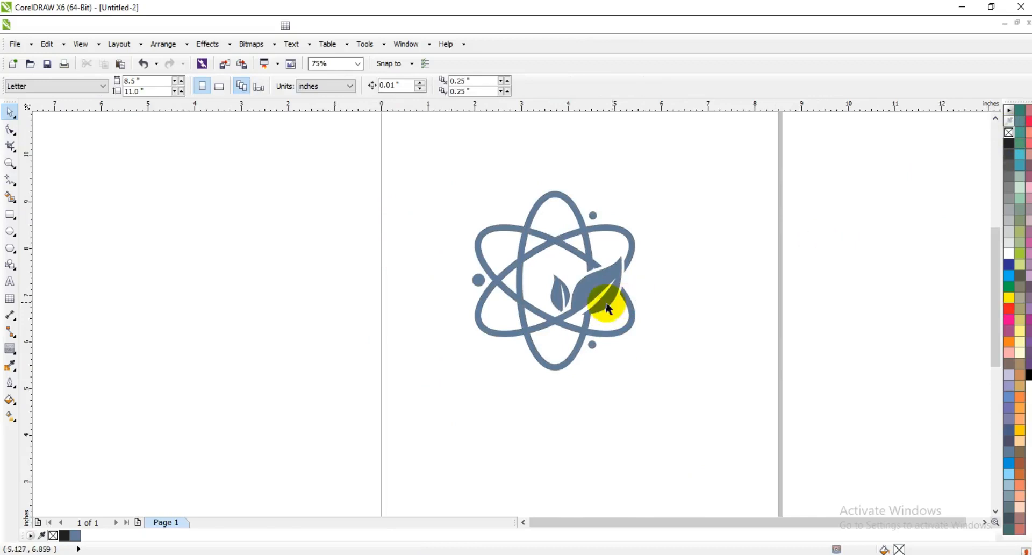
# Give the whole logo a uniform dark green fill of C 87, M 39, Y 100, K 39.
pyautogui.click(609, 295)
pyautogui.click(10, 399)
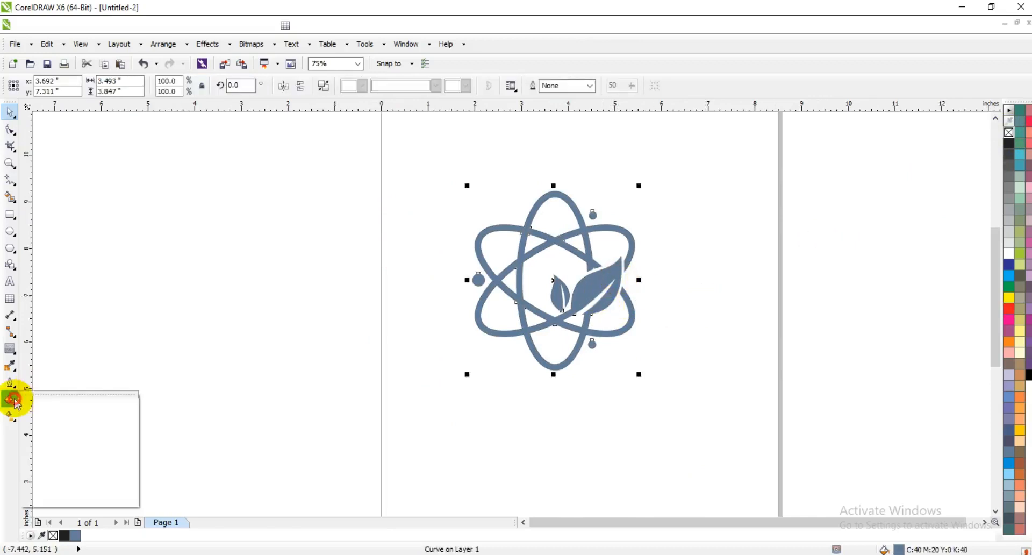
pyautogui.click(43, 407)
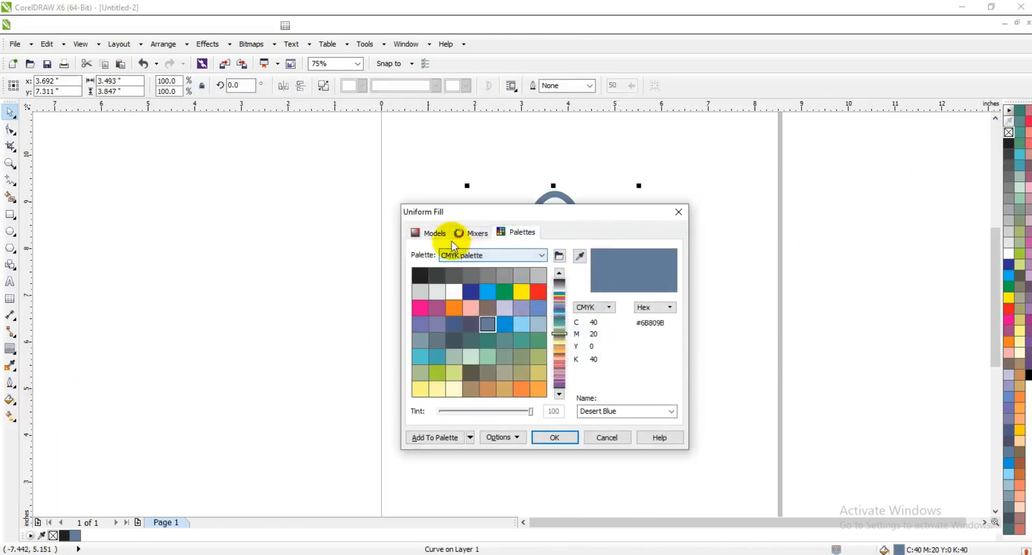
pyautogui.moveTo(556, 329); pyautogui.dragTo(563, 368)
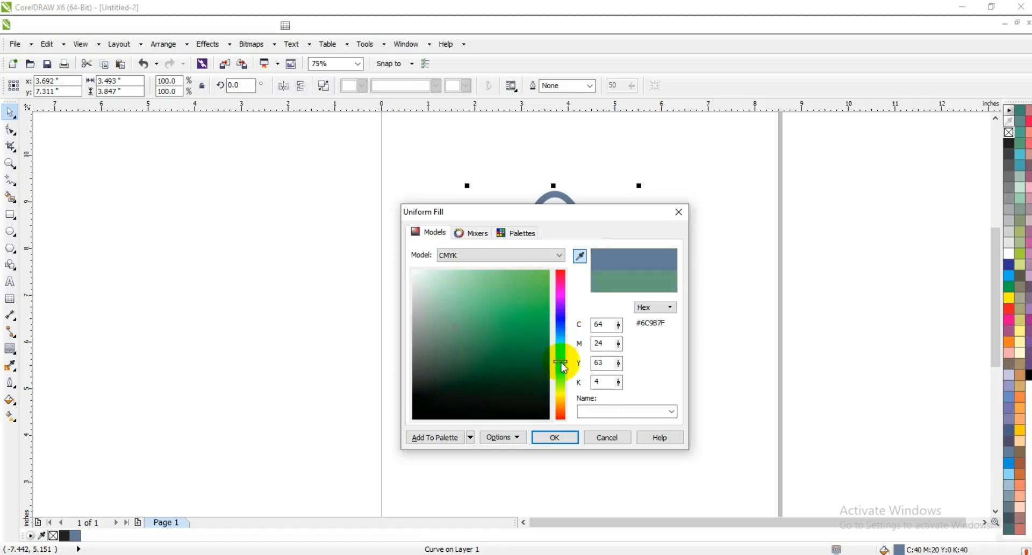
pyautogui.click(542, 364)
pyautogui.click(552, 437)
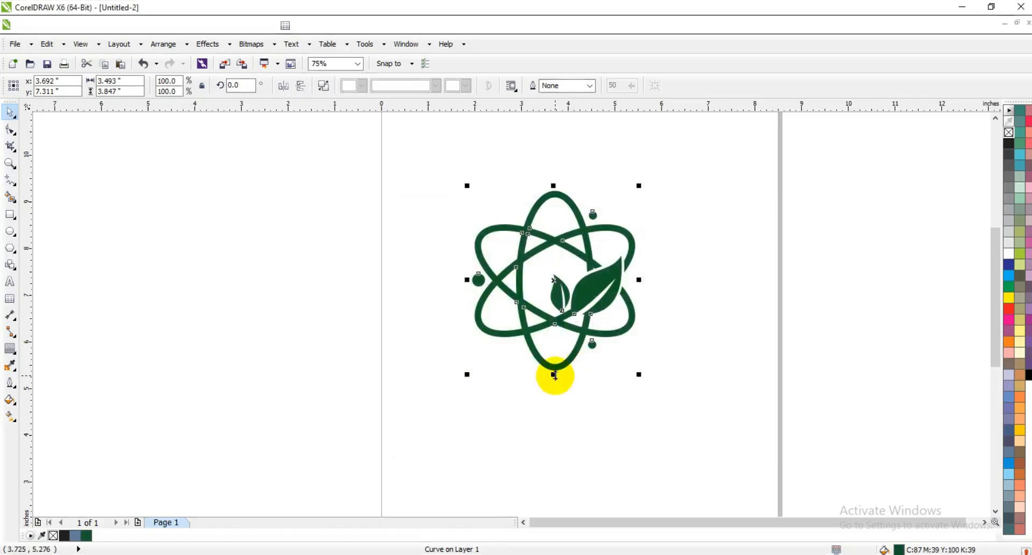
# Apply a vertical linear gradient across the whole logo, running from dark green at its base up to yellow-green.
pyautogui.press('g')
pyautogui.moveTo(556, 376); pyautogui.dragTo(557, 242)
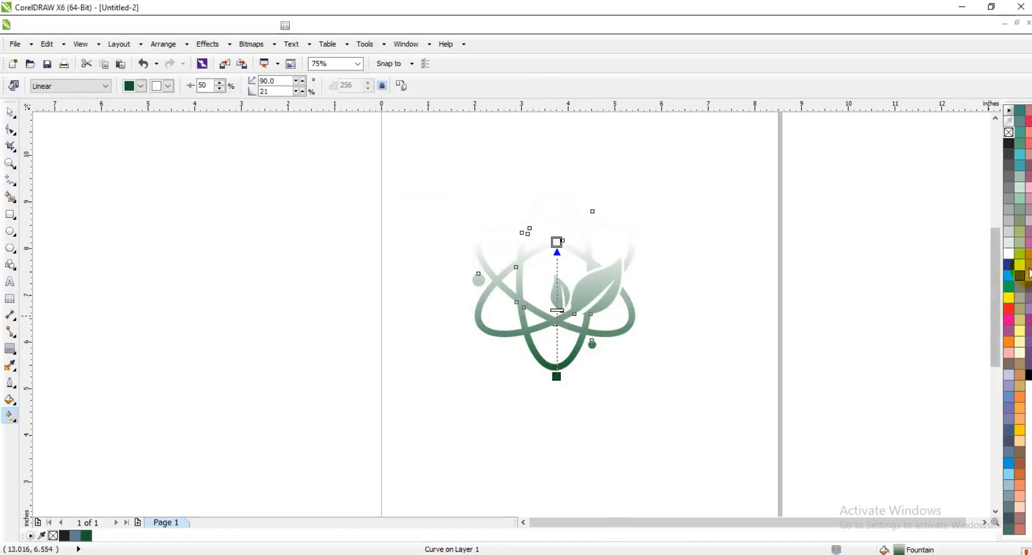
pyautogui.moveTo(1020, 253); pyautogui.dragTo(558, 242)
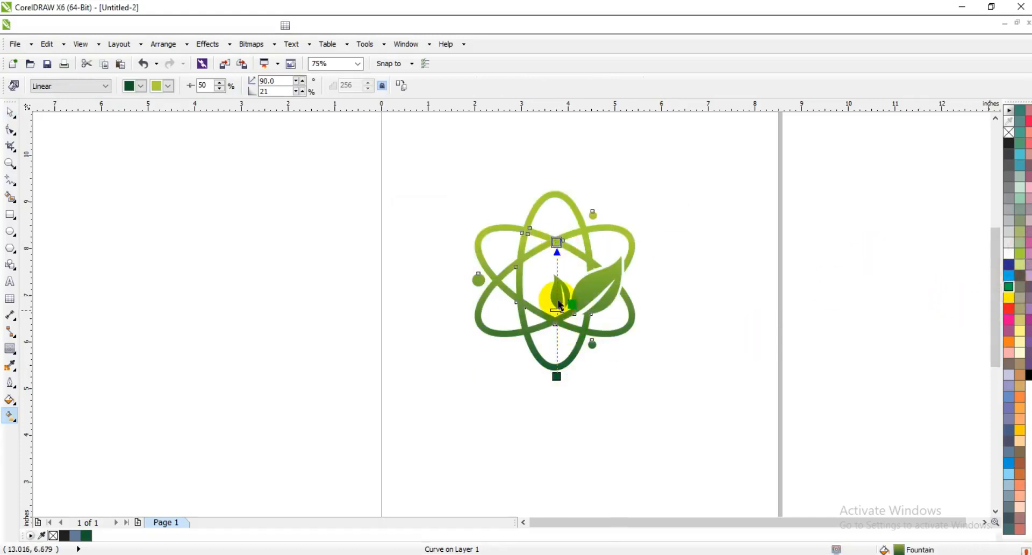
# Add a bright green middle colour to the gradient and lengthen it at both ends, at an angle of about 91.5°.
pyautogui.moveTo(557, 376); pyautogui.dragTo(561, 400)
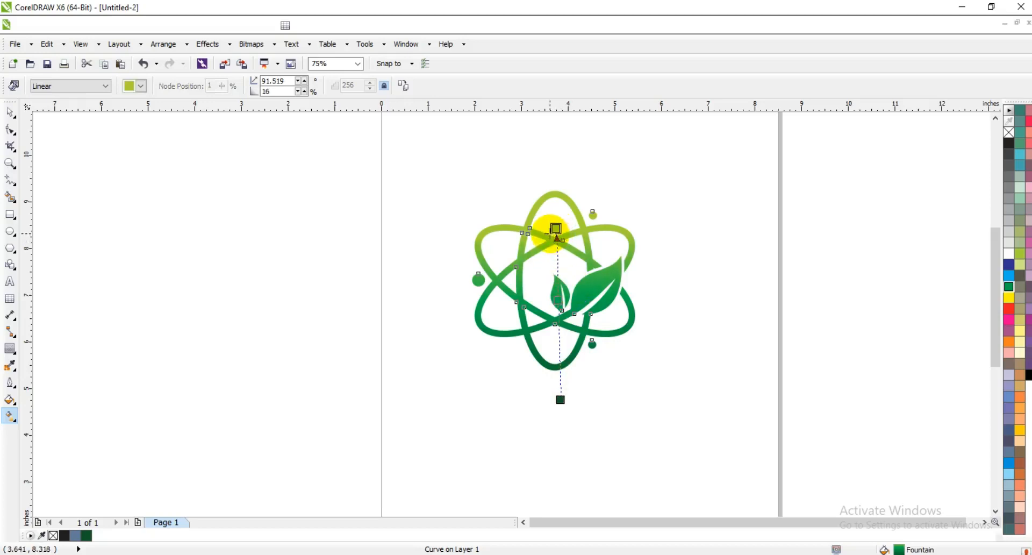
pyautogui.click(9, 112)
pyautogui.click(278, 251)
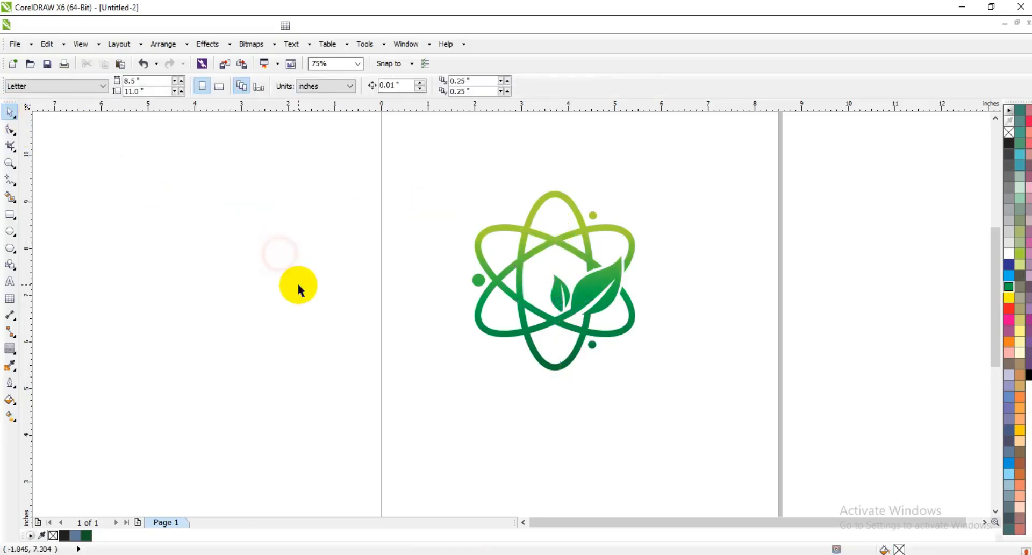
pyautogui.click(9, 163)
pyautogui.moveTo(368, 177); pyautogui.dragTo(724, 408)
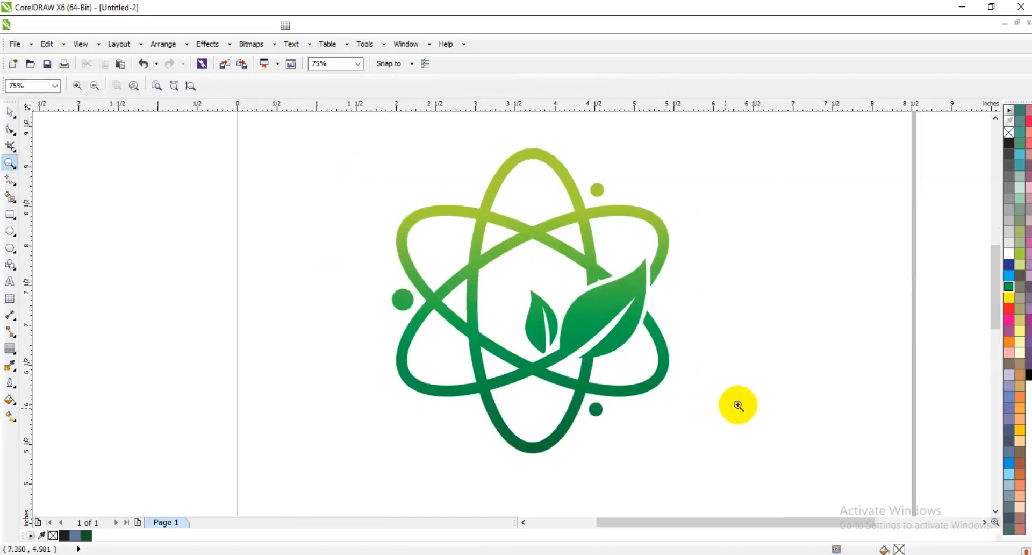